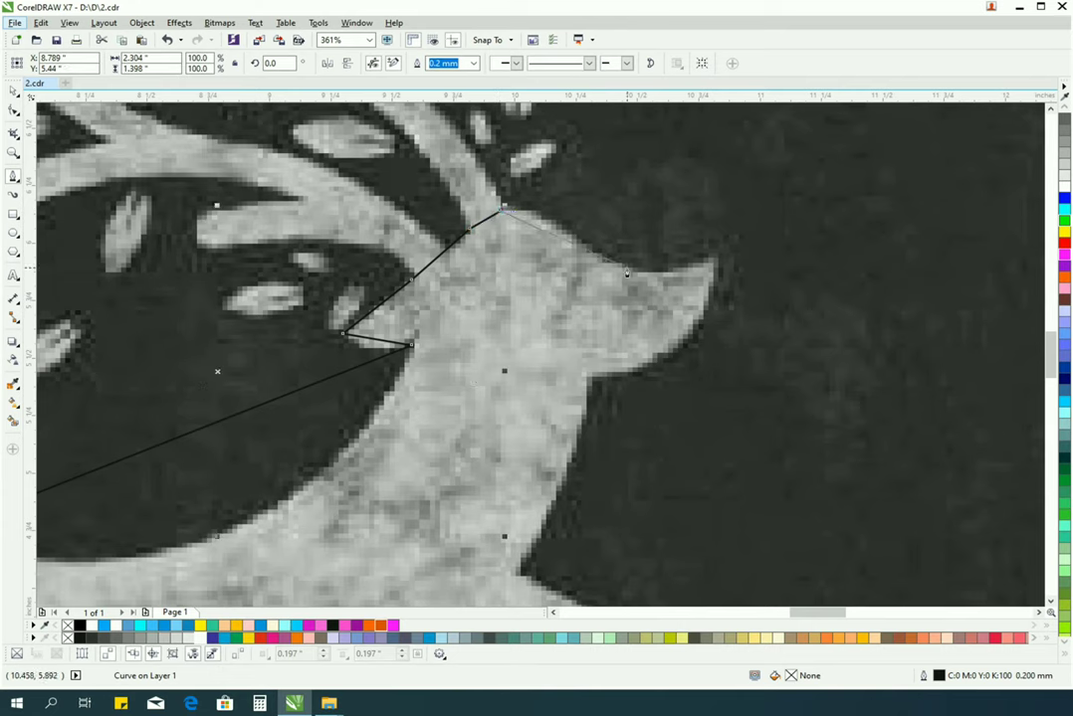
# Step: Continue the deer outline with straight Pen segments along the snout, throat and chest to the front knee
pyautogui.click(718, 257)
pyautogui.scroll(-3, 597, 378)
pyautogui.scroll(3, 661, 353)
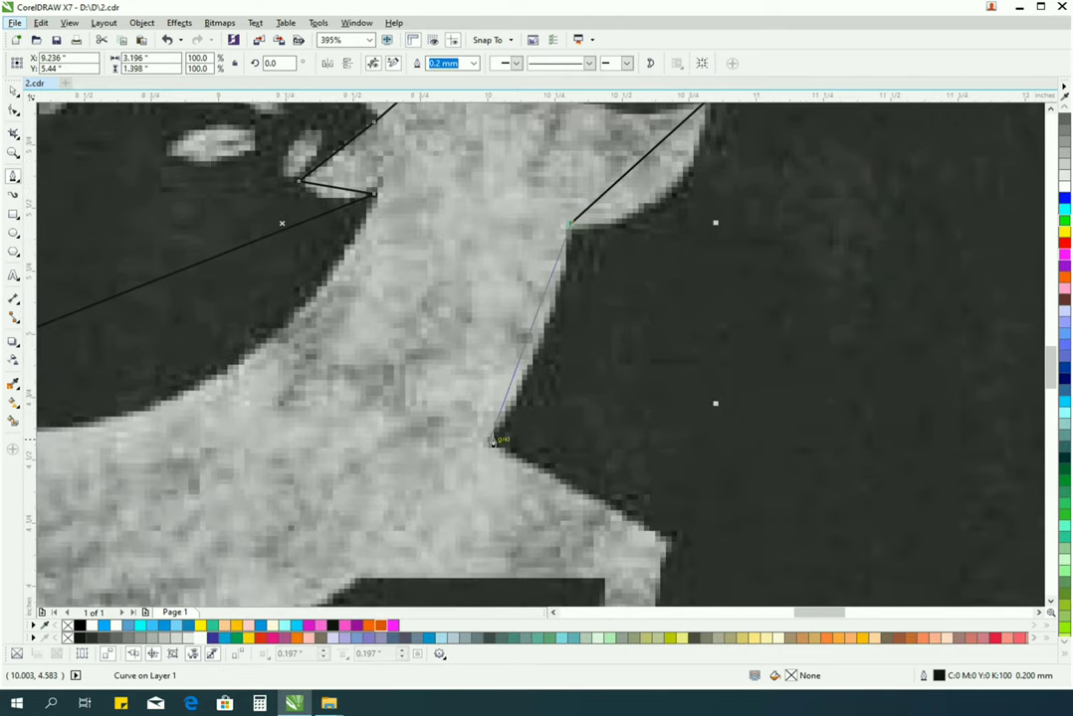
pyautogui.click(492, 438)
pyautogui.scroll(-3, 663, 352)
pyautogui.scroll(3, 587, 400)
pyautogui.scroll(-3, 664, 434)
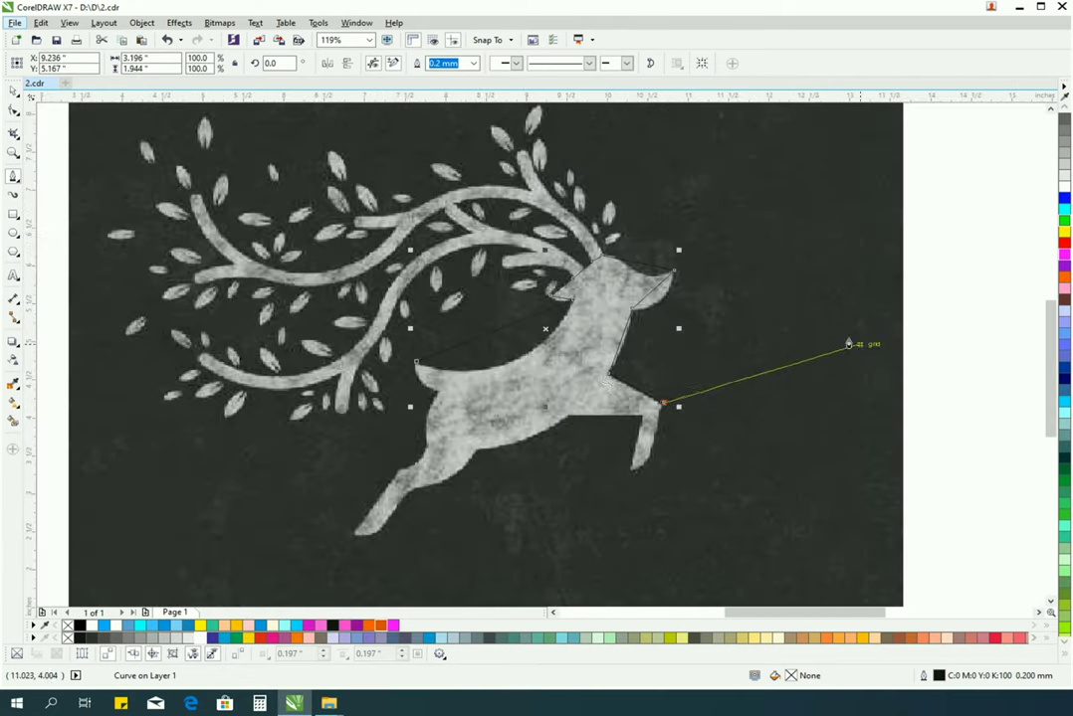
# Step: Trace the front leg with straight segments down to the hoof tip and back up to the inner corner under the body
pyautogui.scroll(3, 684, 471)
pyautogui.click(589, 403)
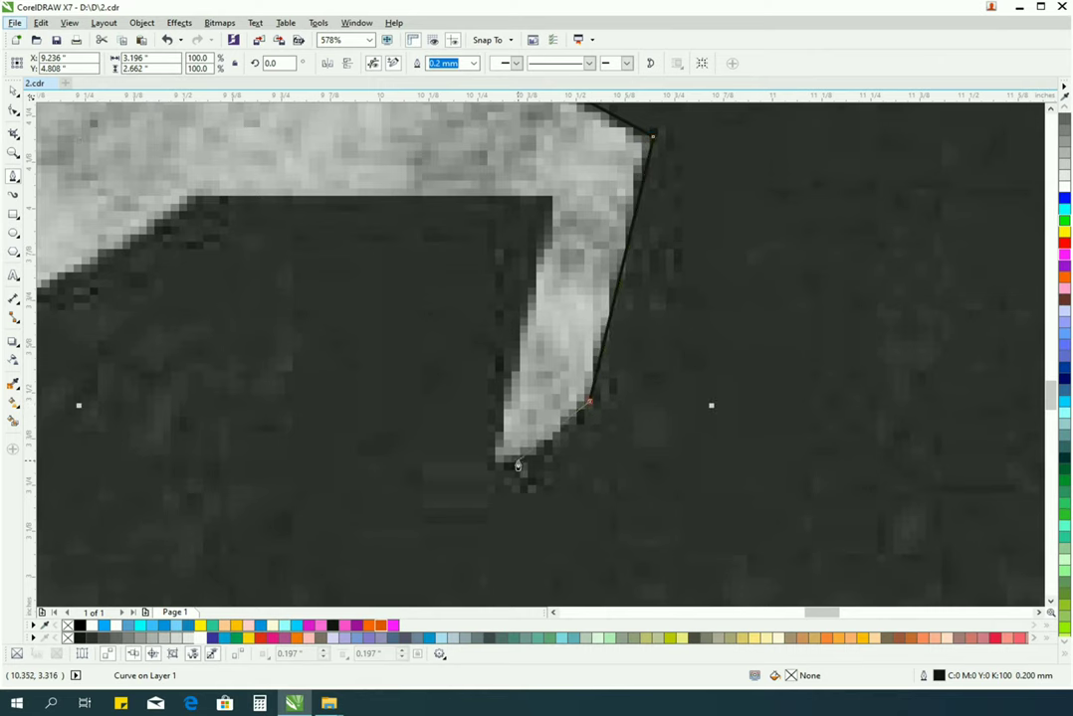
pyautogui.click(498, 437)
pyautogui.click(551, 202)
pyautogui.scroll(-4, 597, 219)
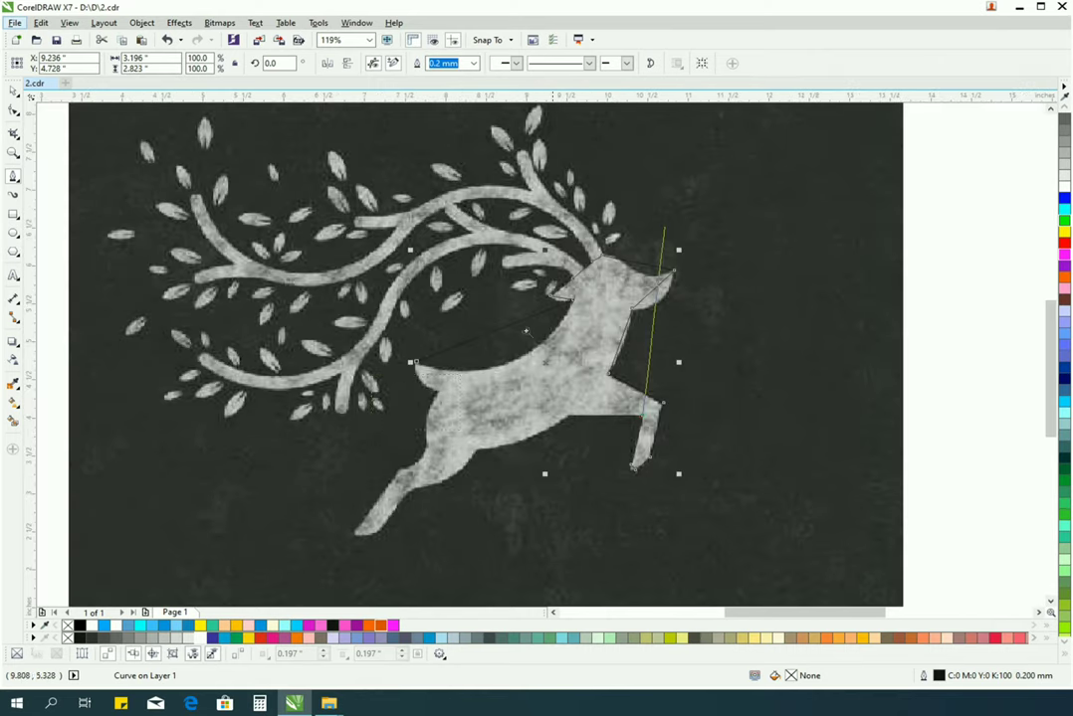
# Step: Extend the outline with straight segments along the belly and under the rear thigh to the top of the hind leg
pyautogui.scroll(3, 597, 259)
pyautogui.click(498, 282)
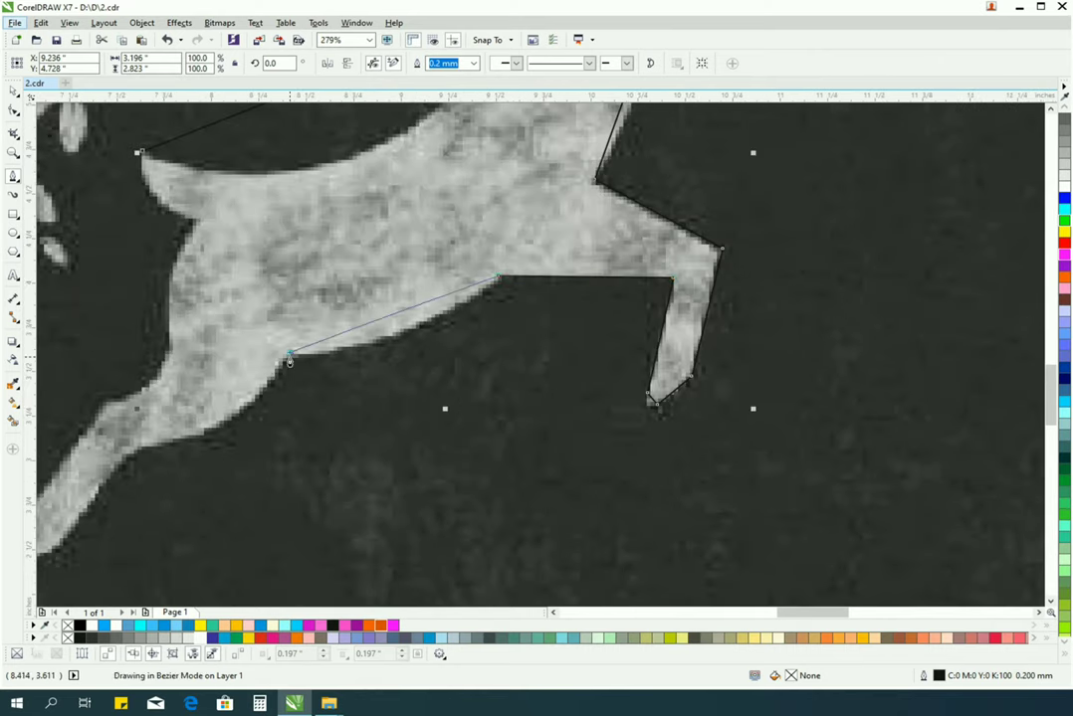
pyautogui.click(283, 349)
pyautogui.click(132, 449)
# Step: Trace the hind leg, hoof and rump with straight segments and close the outline at the tail tip
pyautogui.scroll(-4, 381, 405)
pyautogui.scroll(-2, 381, 405)
pyautogui.scroll(4, 398, 410)
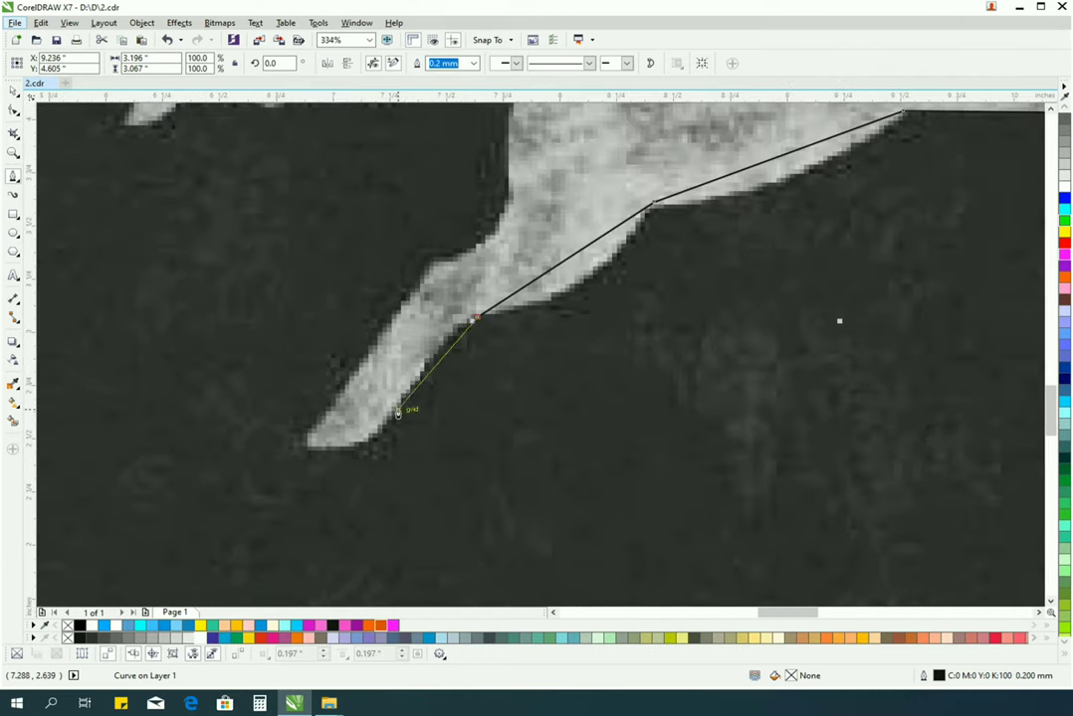
pyautogui.click(432, 262)
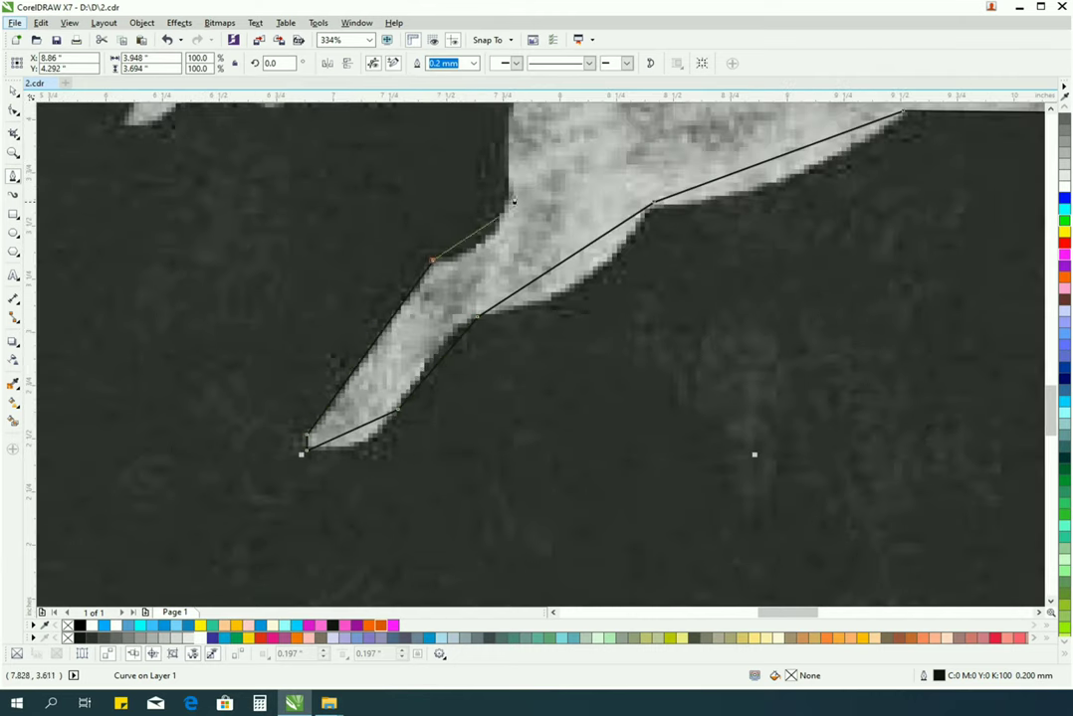
pyautogui.scroll(-3, 508, 194)
pyautogui.scroll(4, 497, 398)
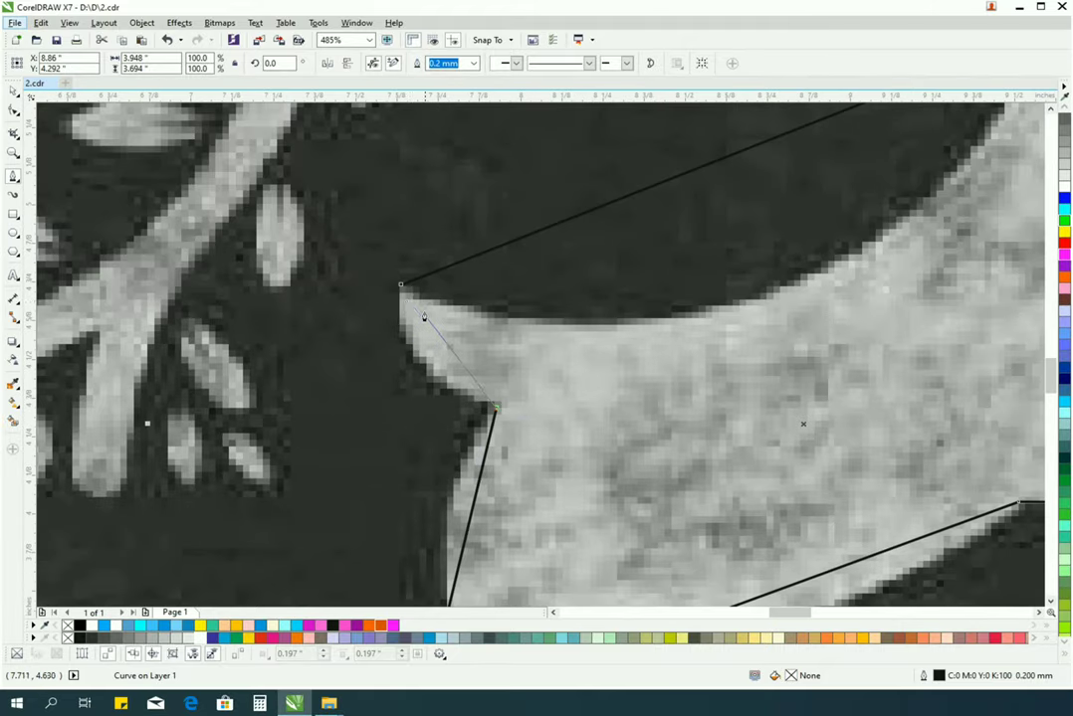
pyautogui.click(400, 286)
# Step: Bend the back segment between tail and ear and the segment under the tail to follow the deer image
pyautogui.scroll(-3, 400, 286)
pyautogui.scroll(3, 417, 286)
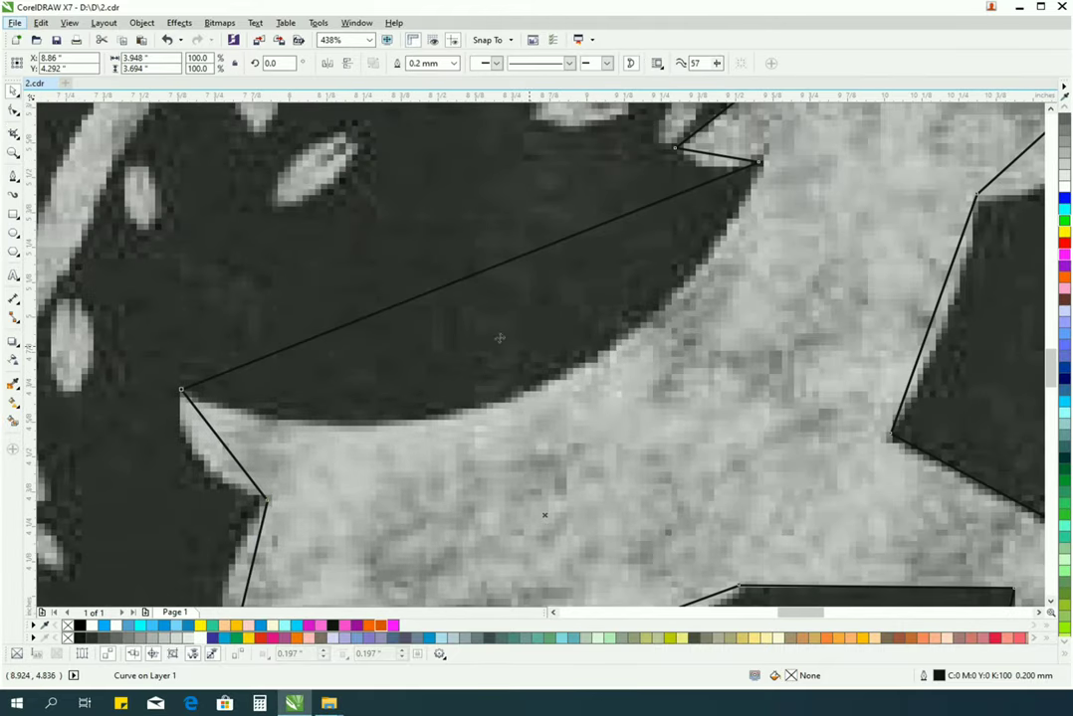
pyautogui.press('F10')
pyautogui.moveTo(477, 280); pyautogui.dragTo(524, 402)
pyautogui.moveTo(631, 391); pyautogui.dragTo(657, 387)
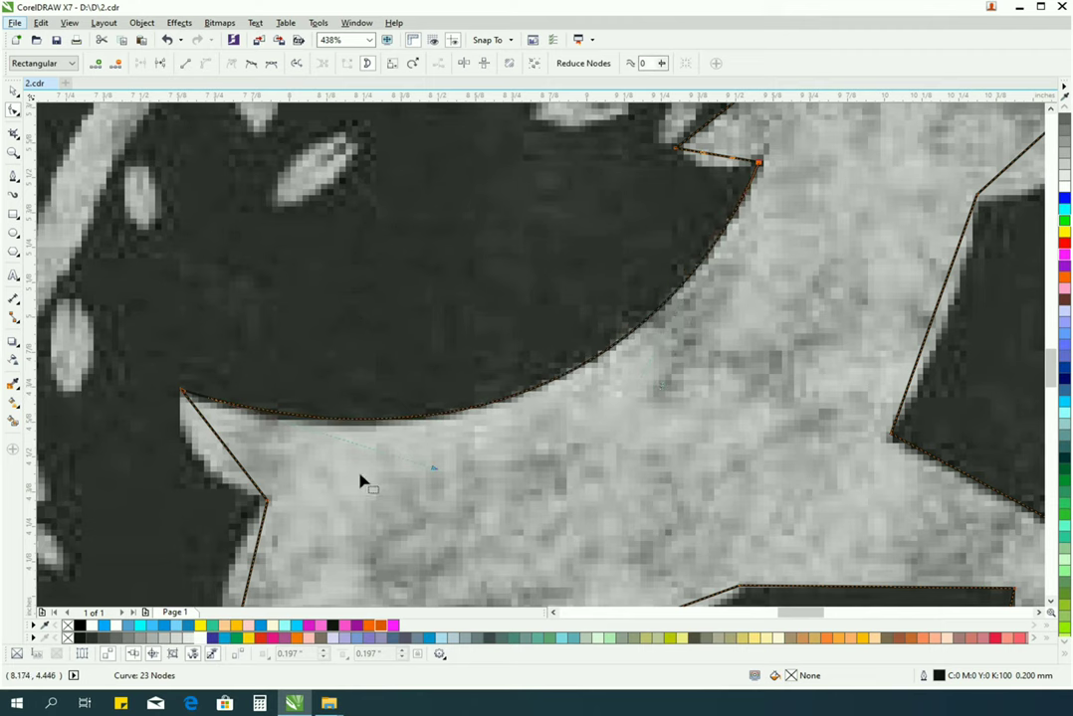
pyautogui.moveTo(428, 478); pyautogui.dragTo(184, 398)
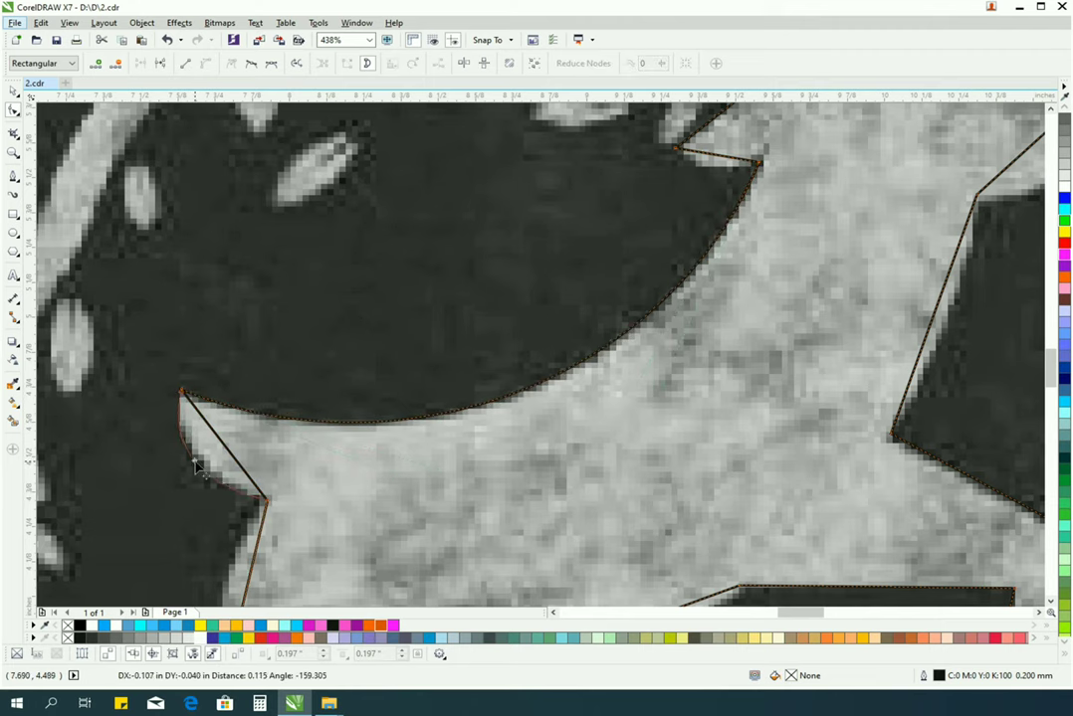
# Step: Curve the ear's lower edge and the head segment between the two antler bases to match the image
pyautogui.press('z')
pyautogui.press('F4')
pyautogui.moveTo(510, 235); pyautogui.dragTo(635, 336)
pyautogui.click(13, 111)
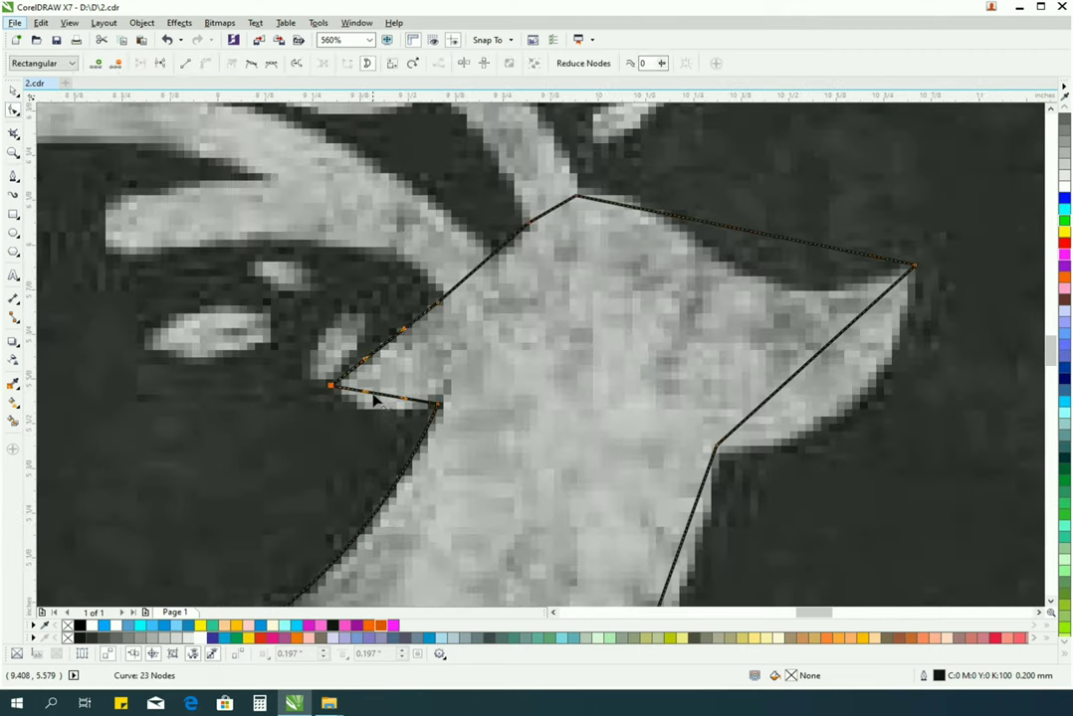
pyautogui.moveTo(339, 388); pyautogui.dragTo(350, 408)
pyautogui.click(514, 244)
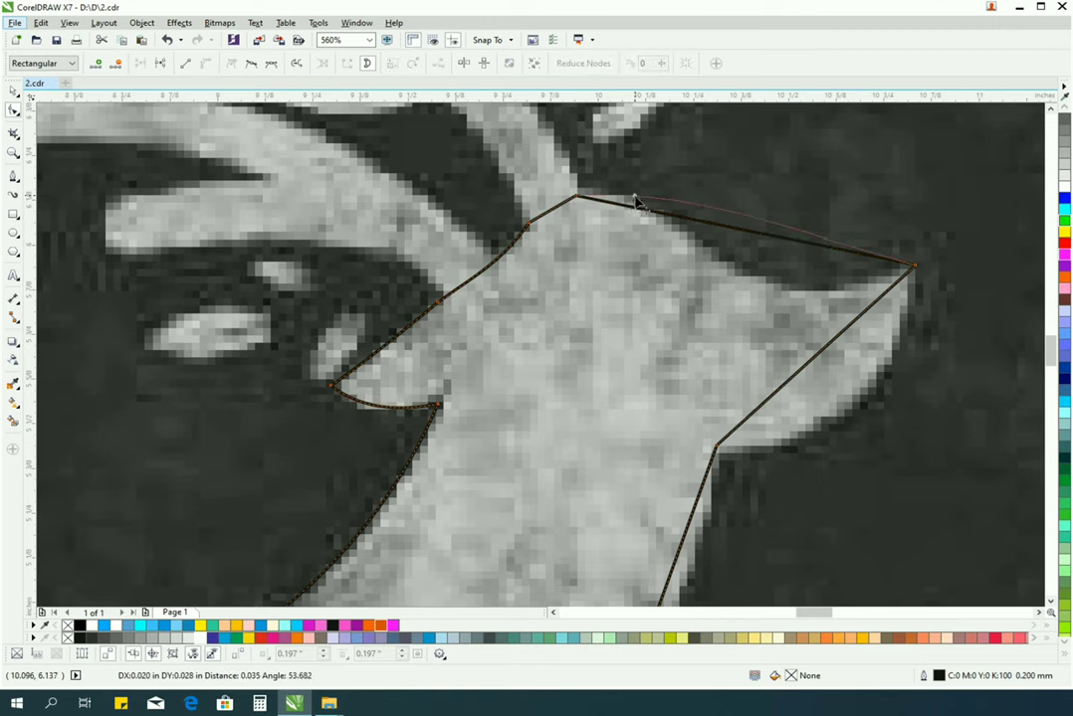
# Step: Shape the forehead segment into an S-curve ending at the snout tip and bow the jaw segment outward
pyautogui.moveTo(633, 209); pyautogui.dragTo(627, 195)
pyautogui.click(913, 265)
pyautogui.moveTo(738, 214); pyautogui.dragTo(695, 256)
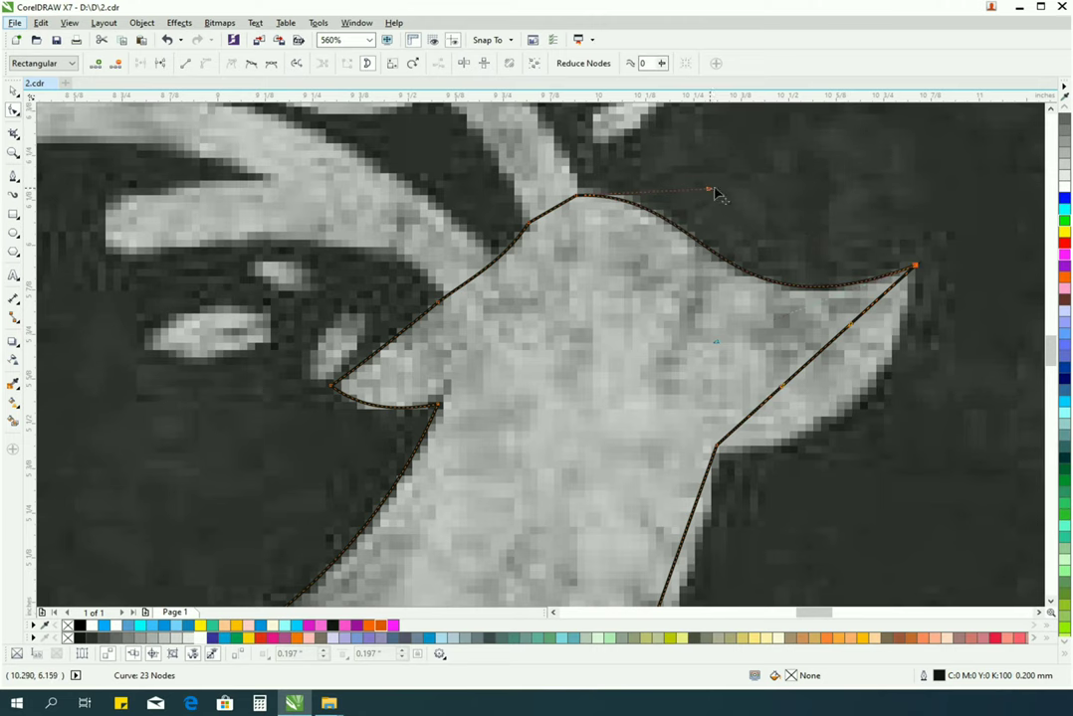
pyautogui.moveTo(815, 378); pyautogui.dragTo(843, 416)
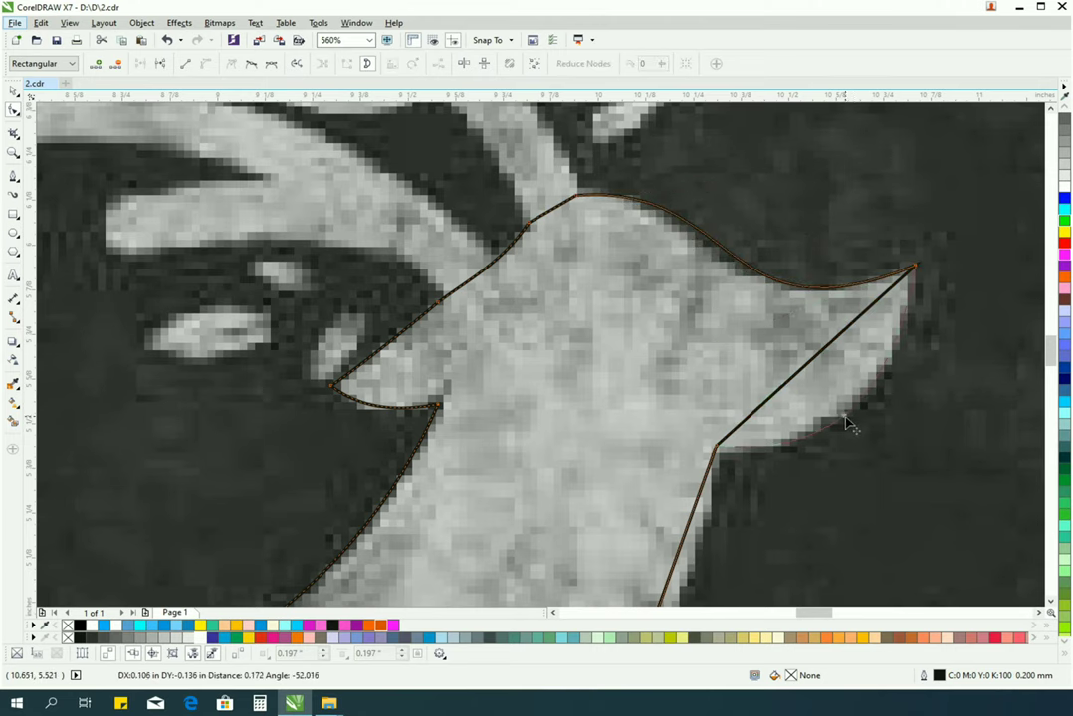
# Step: Curve the throat segment down to the chest and round off the front knee of the outline
pyautogui.press('F4')
pyautogui.moveTo(726, 451); pyautogui.dragTo(727, 452)
pyautogui.press('F10')
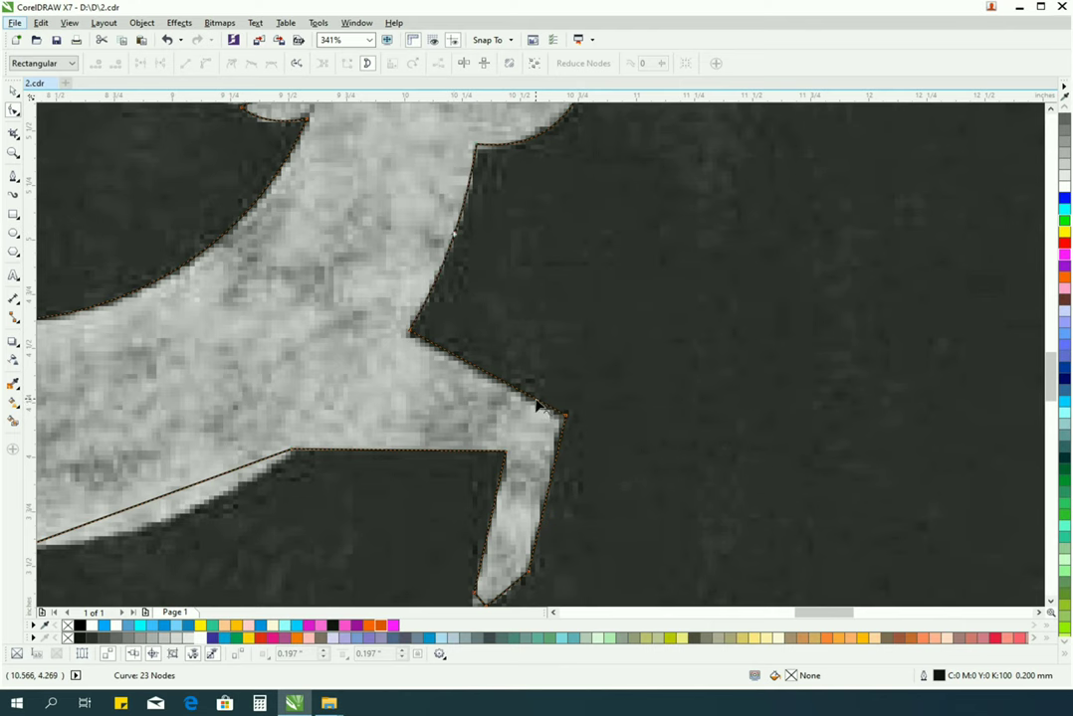
pyautogui.press('space')
pyautogui.press('F4')
pyautogui.scroll(3, 659, 455)
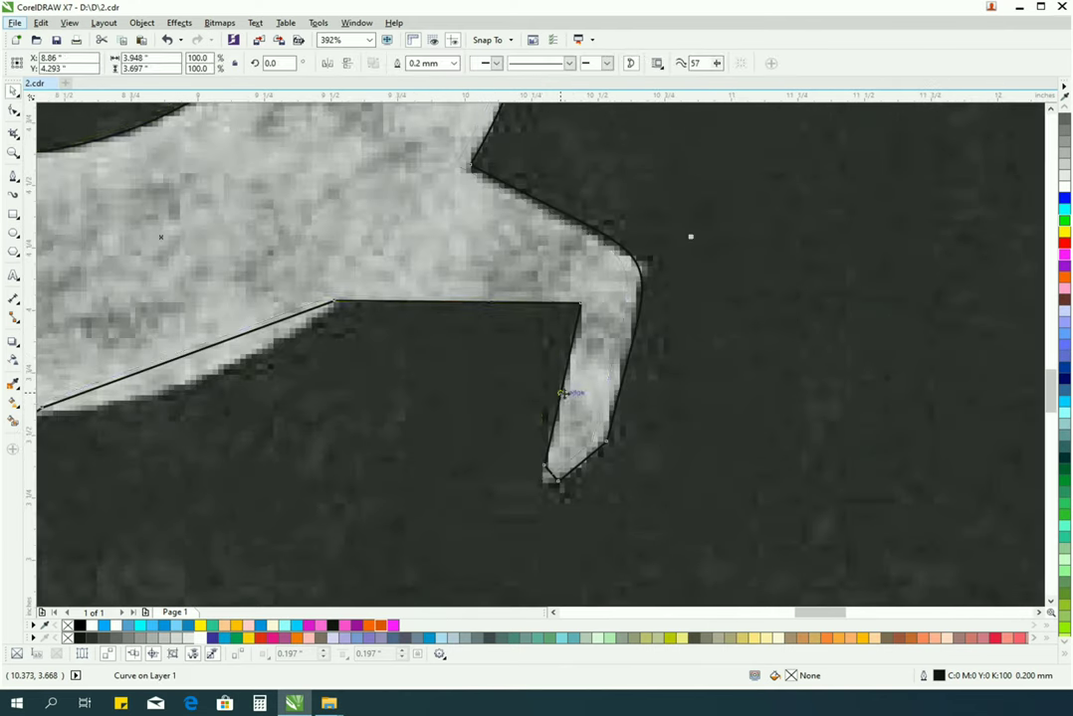
# Step: Bow the underside segment beside the front leg, add a node on the leg's inner edge and round the front hoof
pyautogui.press('F10')
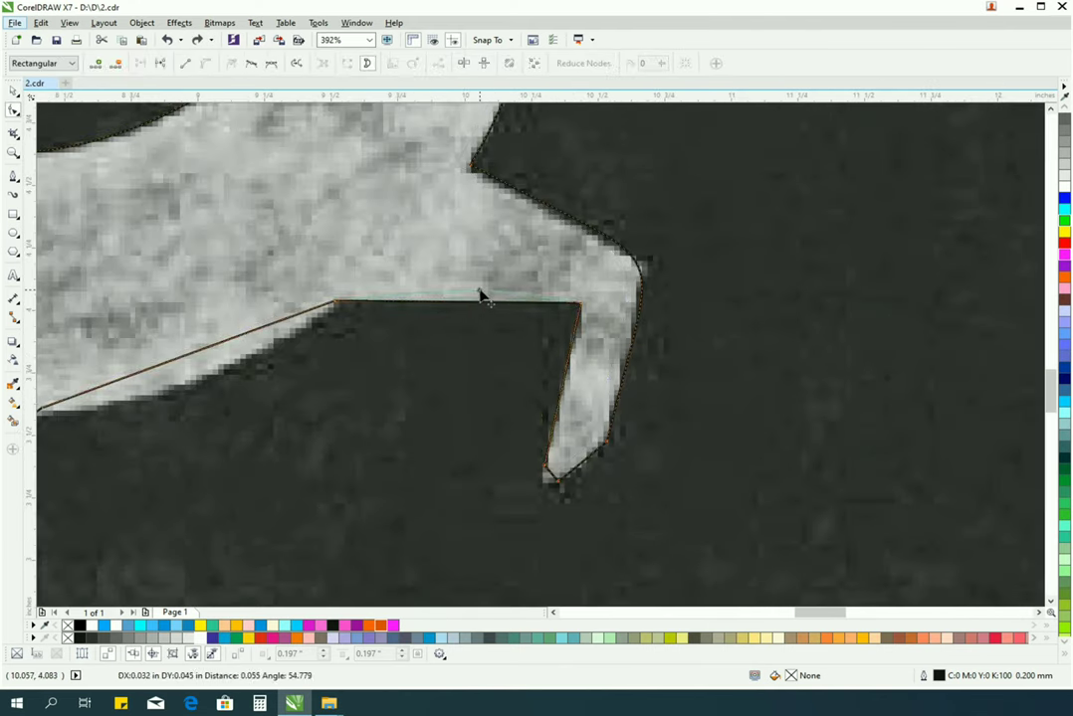
pyautogui.moveTo(479, 295); pyautogui.dragTo(546, 299)
pyautogui.doubleClick(567, 364)
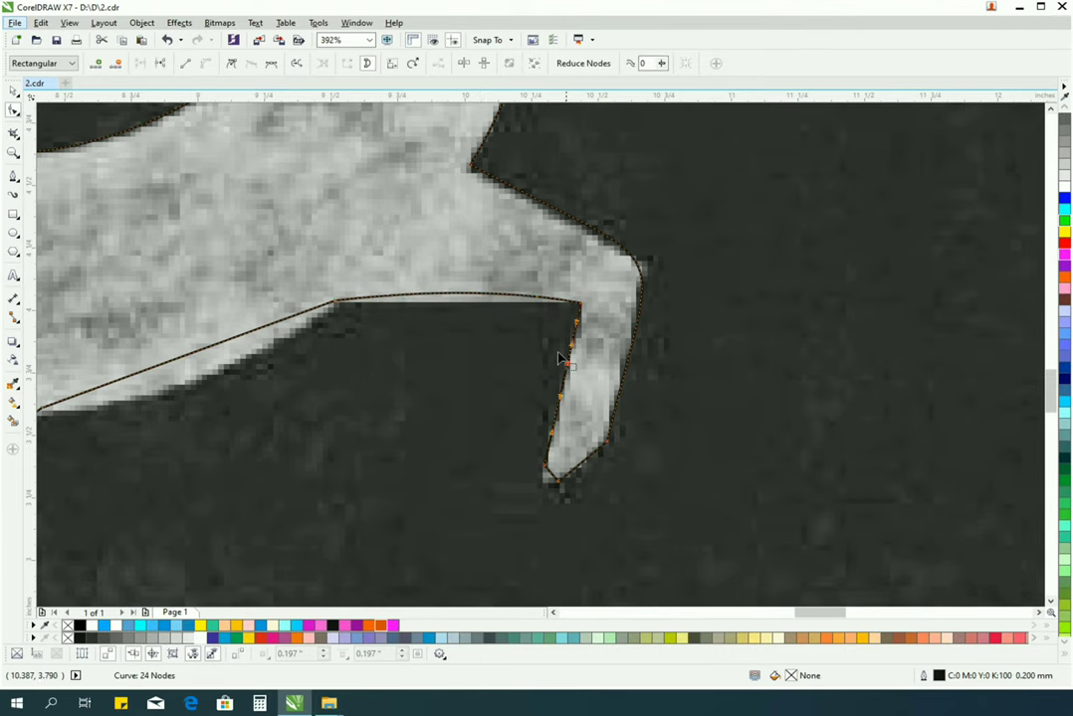
pyautogui.moveTo(539, 477); pyautogui.dragTo(548, 484)
pyautogui.hotkey('ctrl', 'shift', 'z')
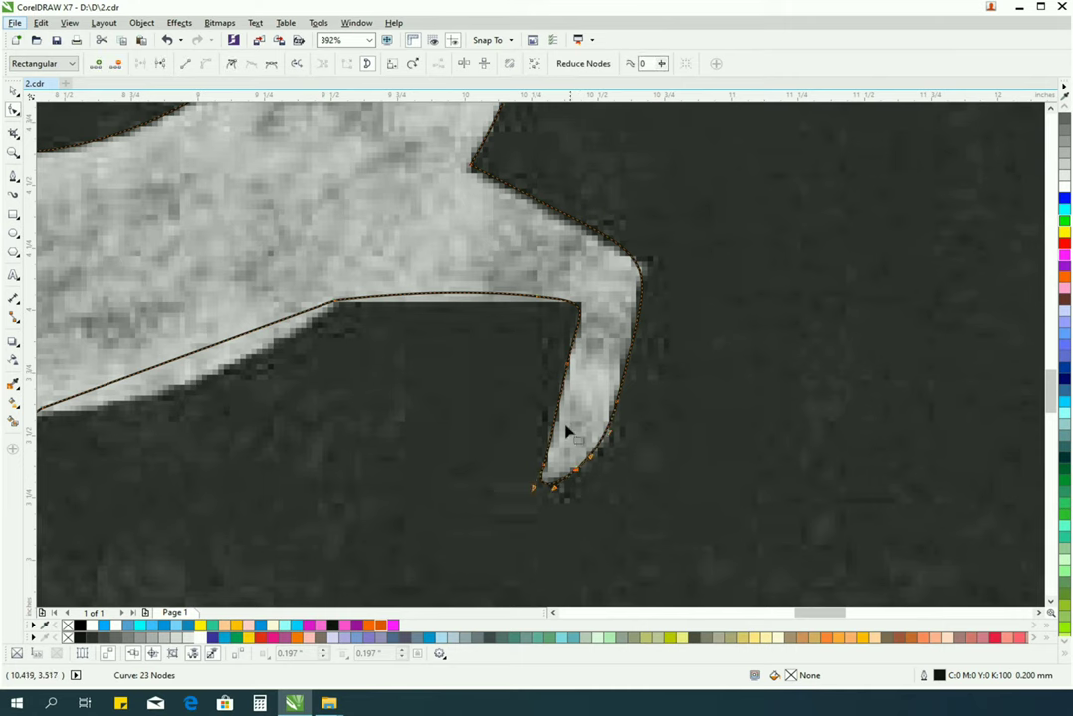
# Step: Curve the belly segment and the rear thigh's underside segment to follow the body edge
pyautogui.press('z')
pyautogui.press('F4')
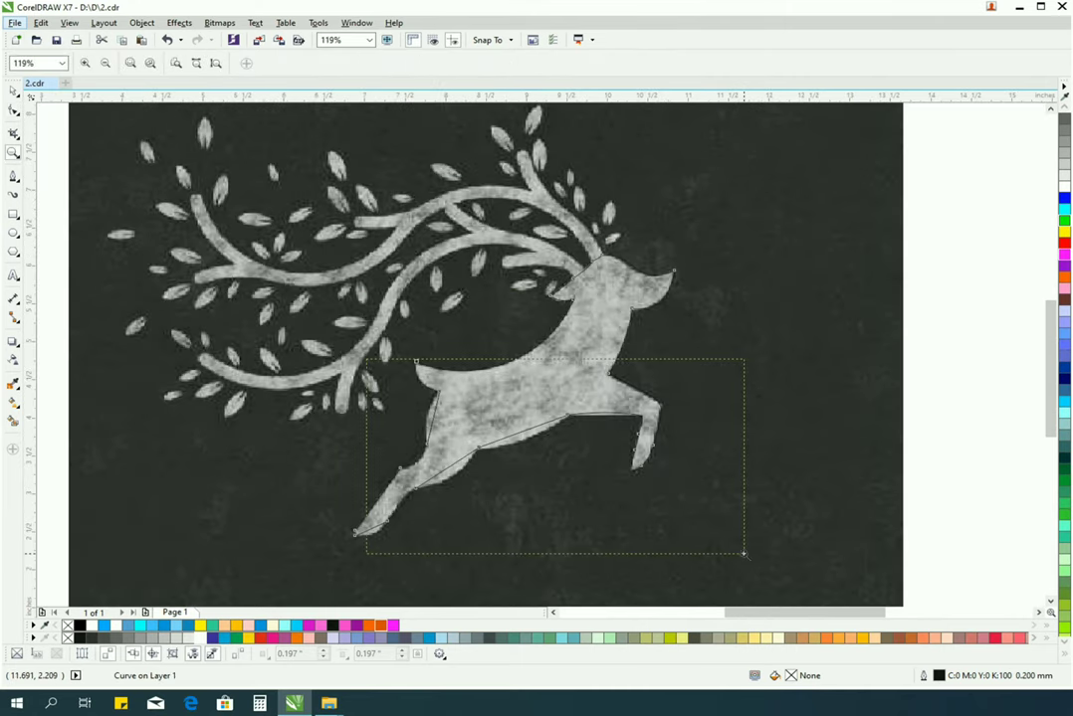
pyautogui.moveTo(743, 554); pyautogui.dragTo(744, 553)
pyautogui.press('F10')
pyautogui.click(479, 304)
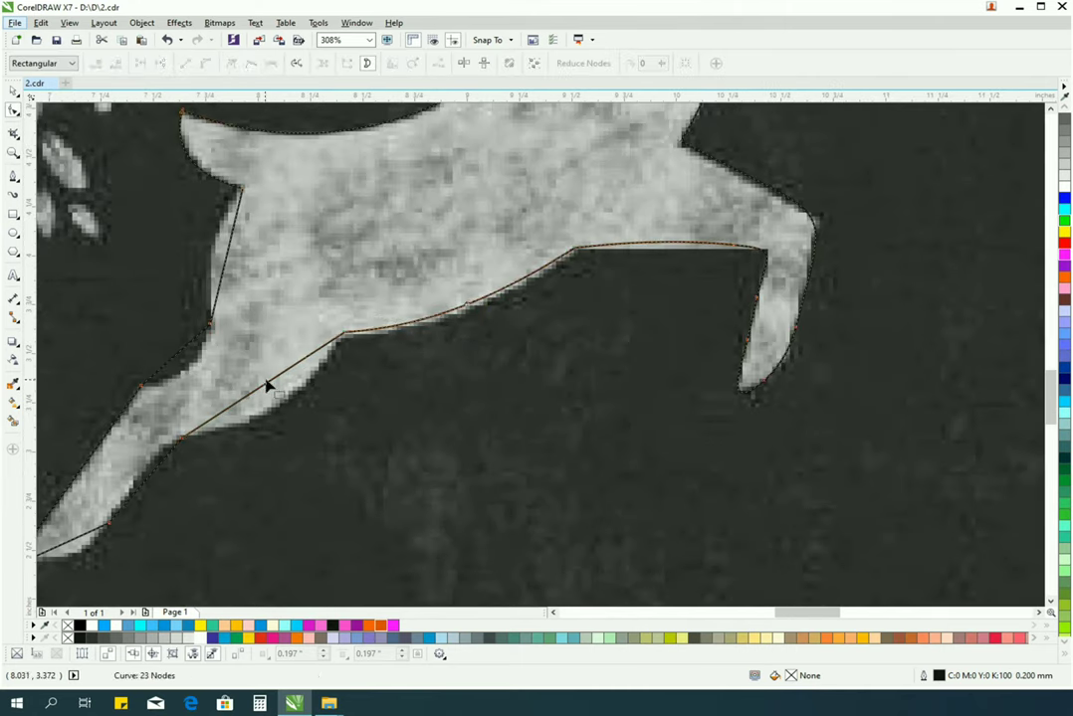
pyautogui.moveTo(266, 386); pyautogui.dragTo(347, 383)
# Step: Curve the hind leg's lower edge and the underside of its hoof to match the image
pyautogui.press('space')
pyautogui.press('F4')
pyautogui.press('F2')
pyautogui.moveTo(299, 419); pyautogui.dragTo(647, 550)
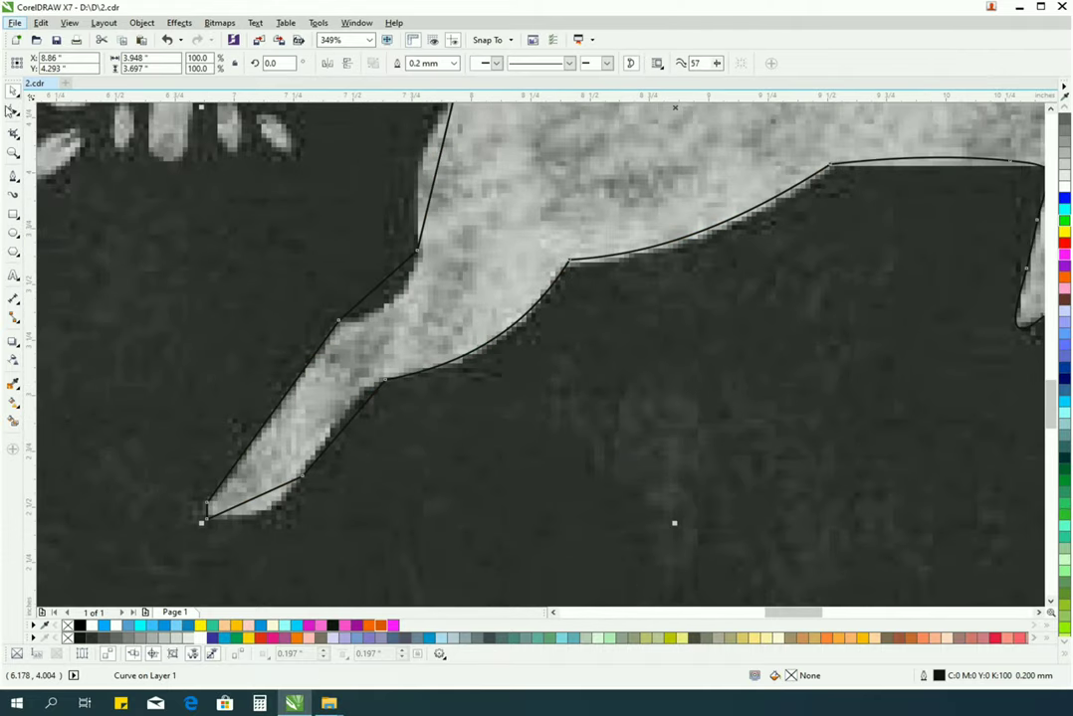
pyautogui.press('F10')
pyautogui.moveTo(342, 426); pyautogui.dragTo(365, 405)
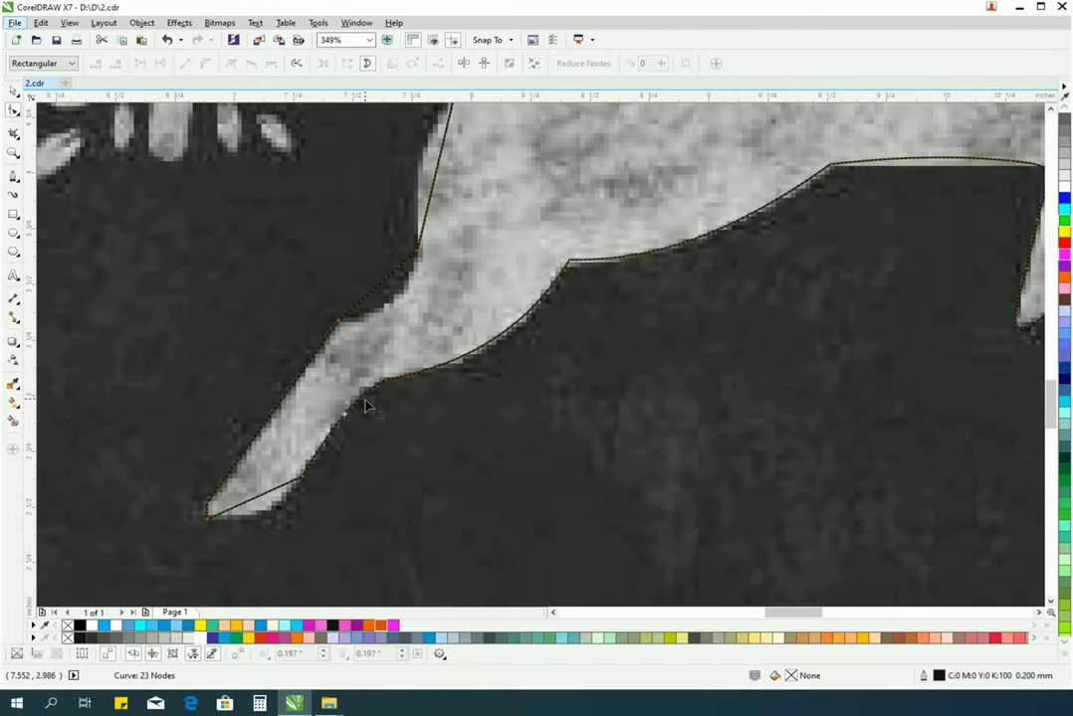
pyautogui.moveTo(252, 496); pyautogui.dragTo(271, 517)
# Step: Curve the outline above the hock, and smooth the hock and hind hoof tip by adding nodes and deleting corner nodes
pyautogui.moveTo(390, 289); pyautogui.dragTo(393, 290)
pyautogui.doubleClick(225, 482)
pyautogui.moveTo(217, 536); pyautogui.dragTo(217, 533)
pyautogui.press('Delete')
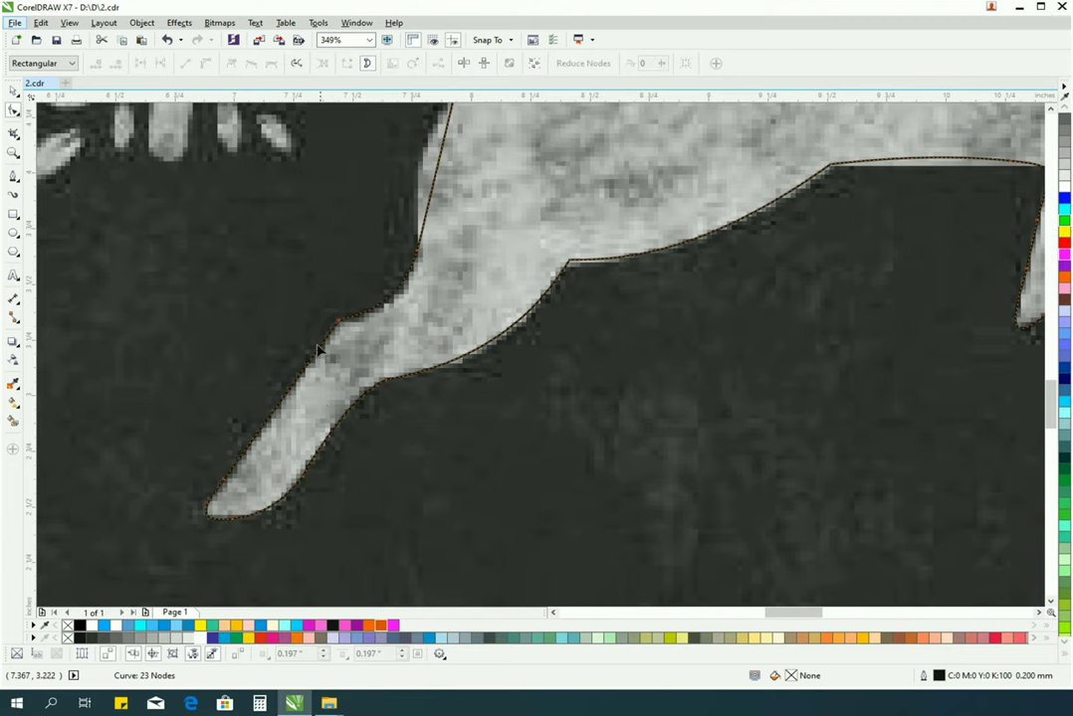
pyautogui.press('space')
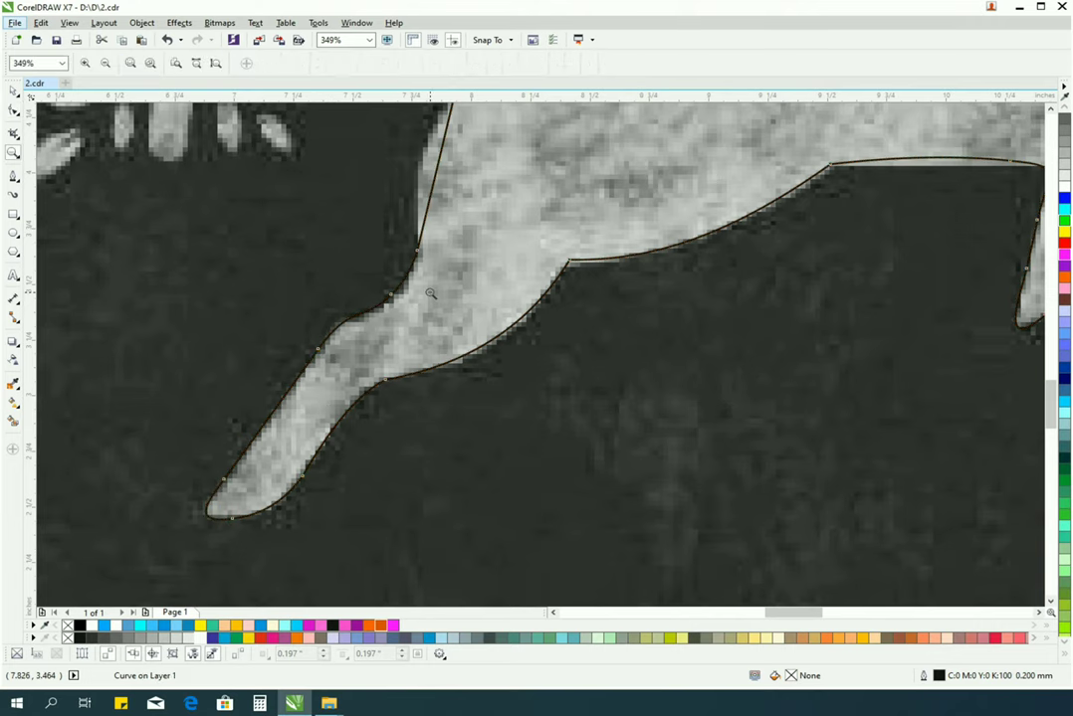
# Step: Bend the rump segment between the hind leg and the tail to follow the body edge
pyautogui.scroll(-5, 558, 498)
pyautogui.scroll(5, 559, 498)
pyautogui.click(14, 112)
pyautogui.click(449, 342)
pyautogui.moveTo(450, 342); pyautogui.dragTo(507, 347)
# Step: Draw a straight Pen line from the tip of the uppermost antler branch to its base on the head
pyautogui.press('F4')
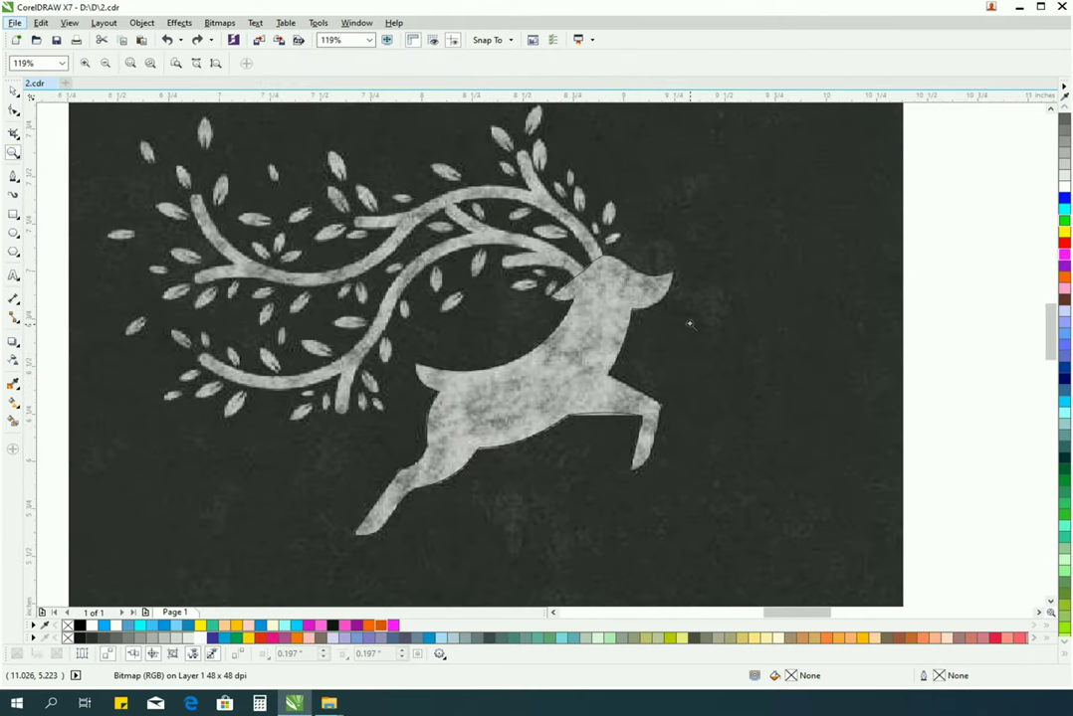
pyautogui.scroll(4, 413, 171)
pyautogui.click(13, 175)
pyautogui.click(617, 177)
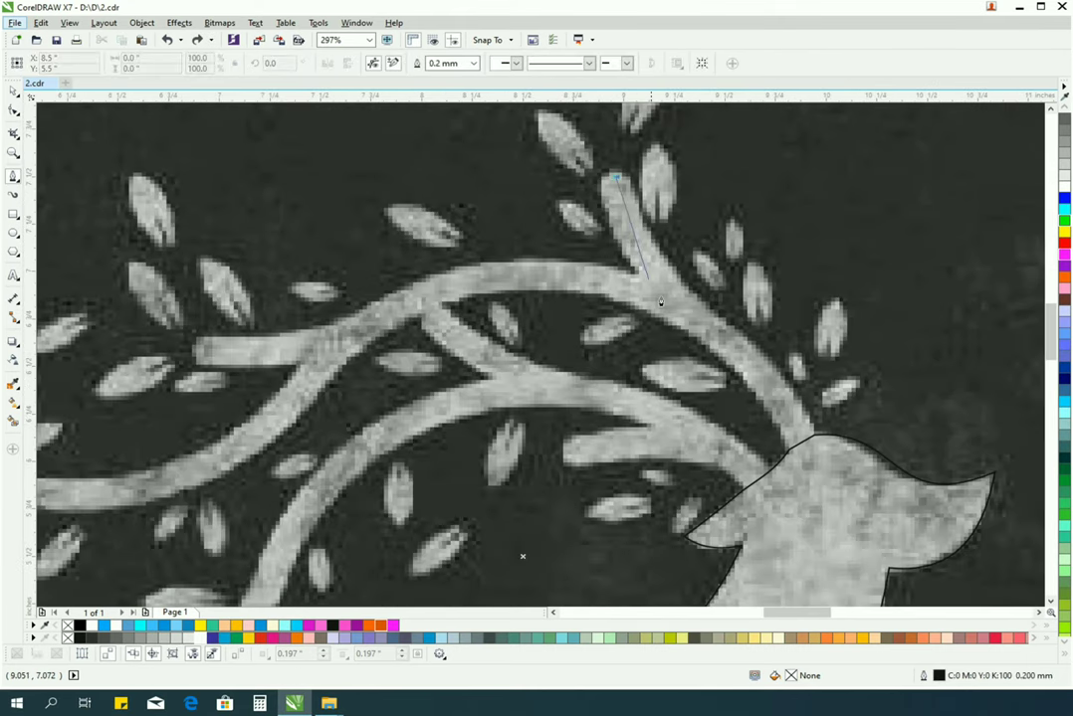
pyautogui.click(816, 463)
pyautogui.press('space')
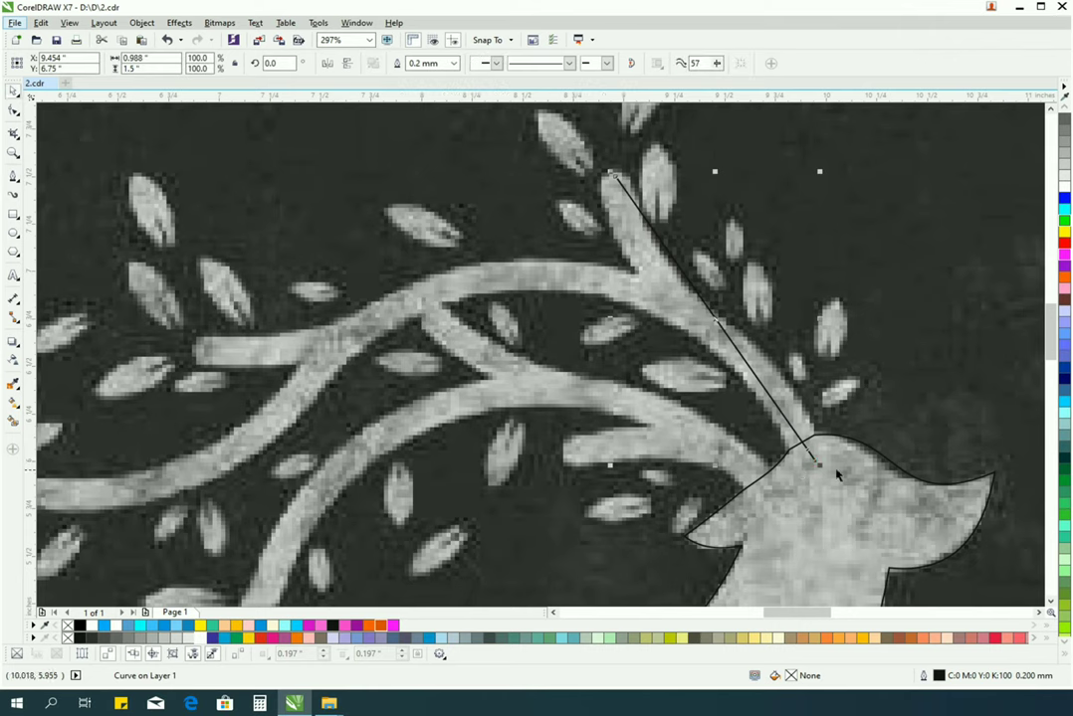
# Step: Bend the antler line into an S-curve along the middle of the branch
pyautogui.click(13, 111)
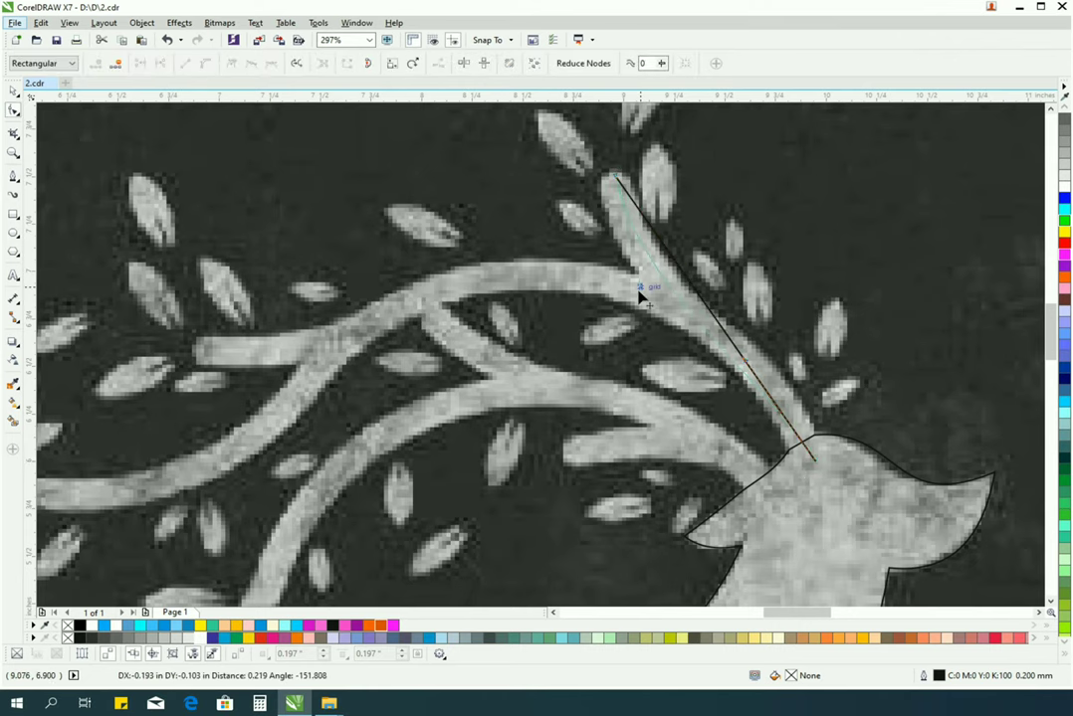
pyautogui.moveTo(696, 288); pyautogui.dragTo(521, 257)
pyautogui.press('space')
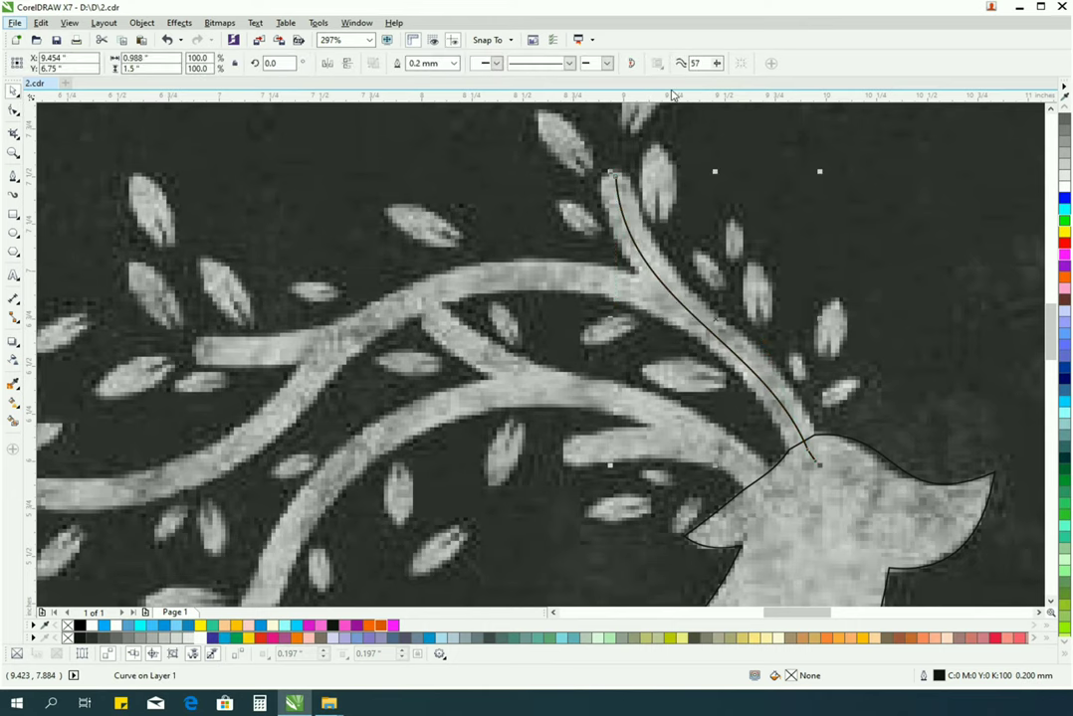
# Step: Set the antler line's outline width to 4.0 mm and give it rounded line caps
pyautogui.click(455, 64)
pyautogui.click(454, 64)
pyautogui.click(454, 64)
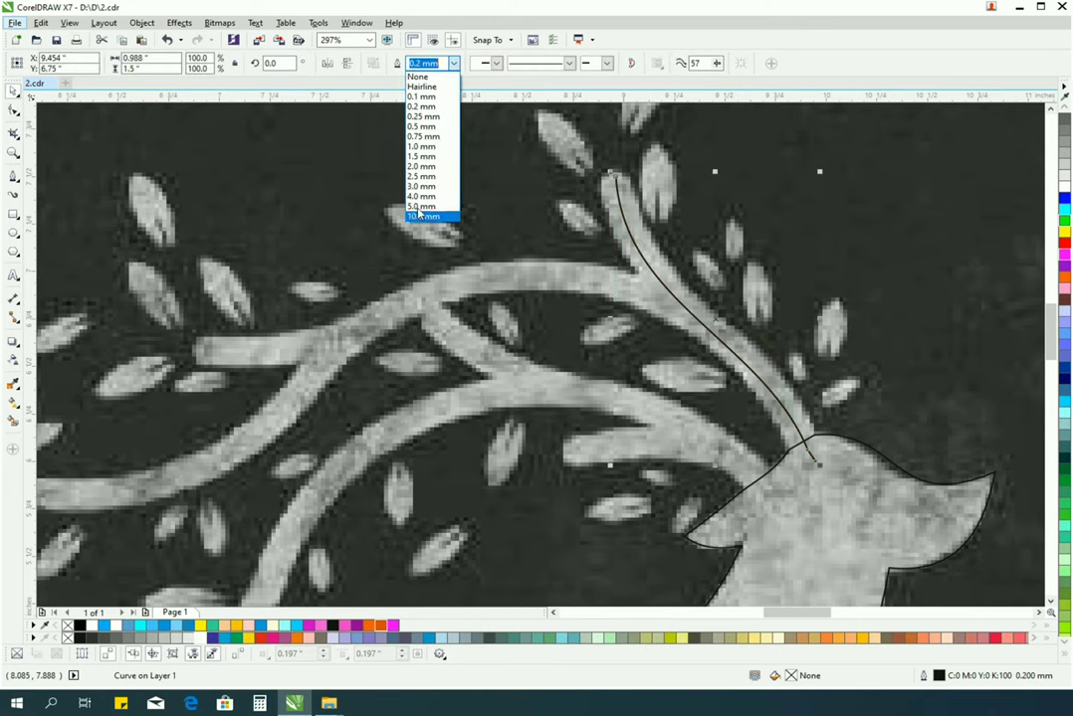
pyautogui.click(426, 213)
pyautogui.click(453, 63)
pyautogui.click(418, 189)
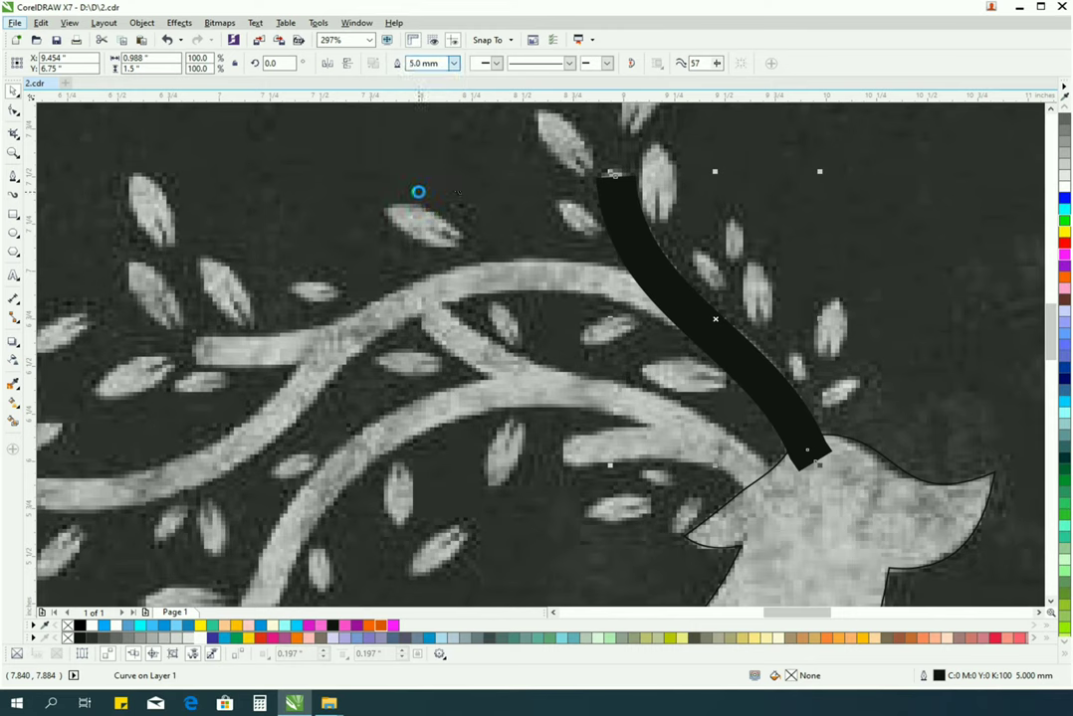
pyautogui.press('F12')
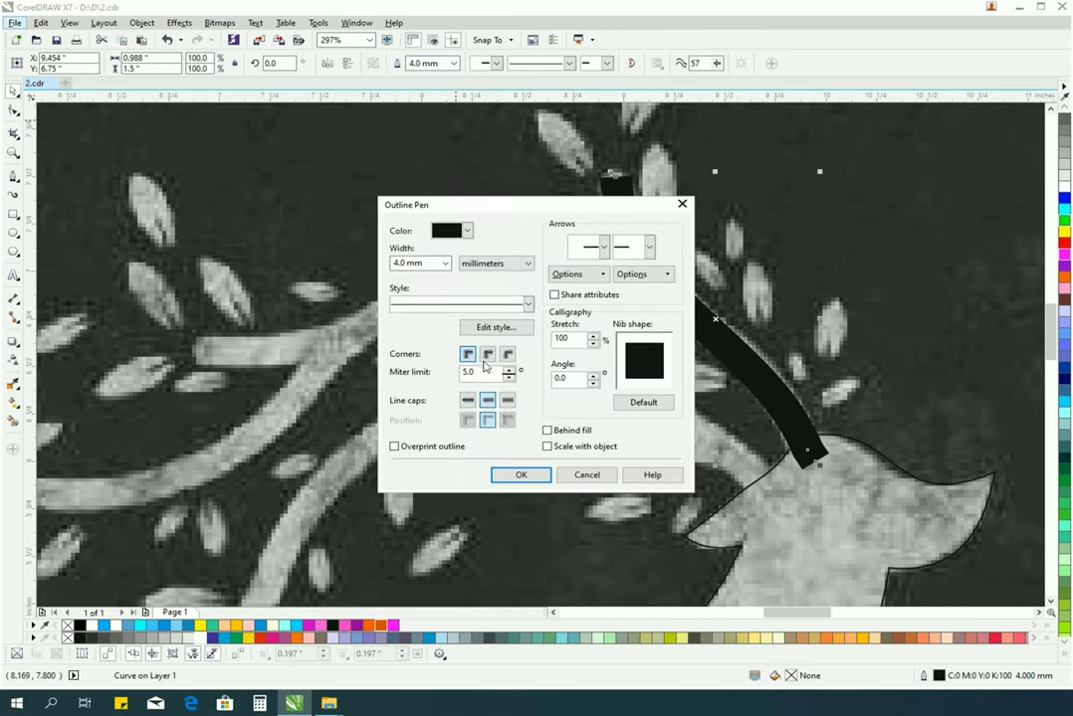
pyautogui.press('Return')
# Step: Duplicate the antler line and reshape the copy from the fork along the long upper branch to its far tip
pyautogui.press('z')
pyautogui.press('F4')
pyautogui.moveTo(298, 163)
pyautogui.mouseDown()
pyautogui.moveTo(514, 167)
pyautogui.moveTo(686, 328)
pyautogui.mouseUp()
pyautogui.press('space')
pyautogui.click(13, 109)
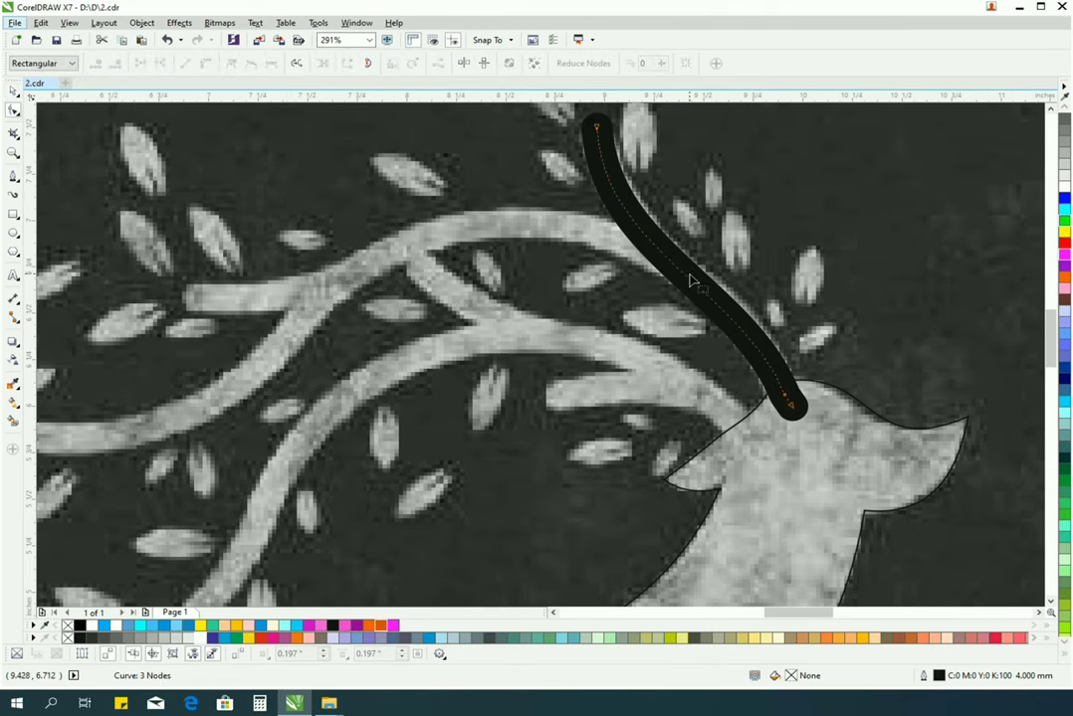
pyautogui.doubleClick(669, 264)
pyautogui.moveTo(668, 264)
pyautogui.mouseDown()
pyautogui.moveTo(312, 307)
pyautogui.moveTo(194, 296)
pyautogui.mouseUp()
pyautogui.moveTo(283, 323); pyautogui.dragTo(325, 332)
pyautogui.moveTo(462, 163); pyautogui.dragTo(469, 136)
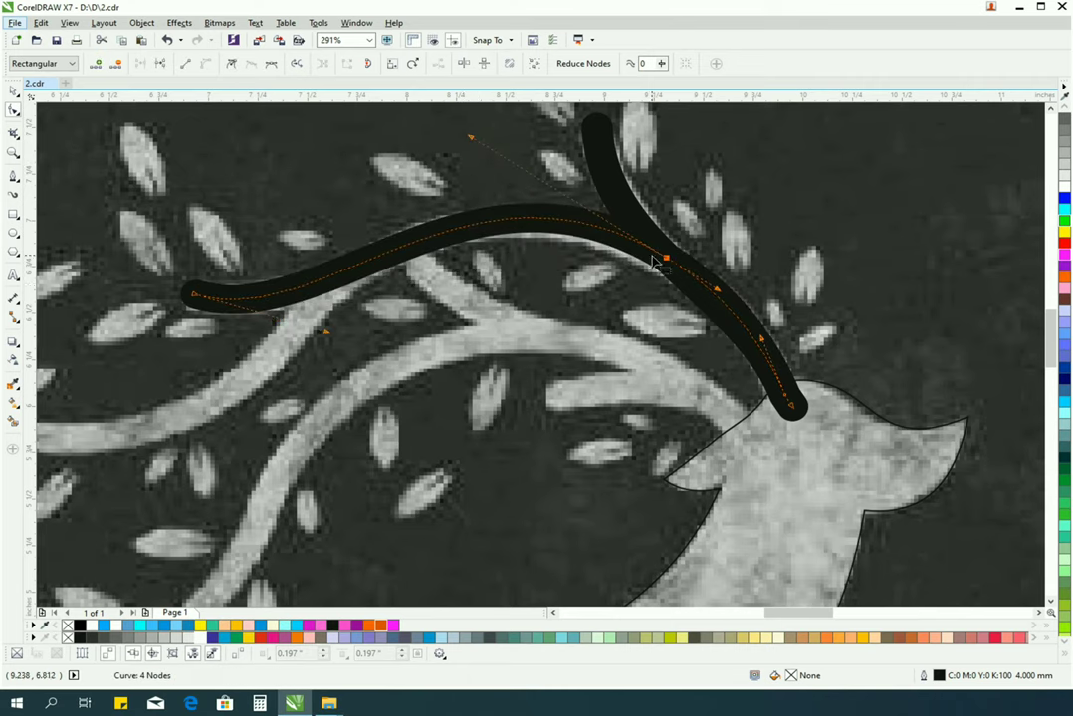
# Step: Remove the copy's section between the fork and the head, and refine its bend along the upper branch
pyautogui.press('Delete')
pyautogui.scroll(-3, 656, 239)
pyautogui.scroll(3, 657, 239)
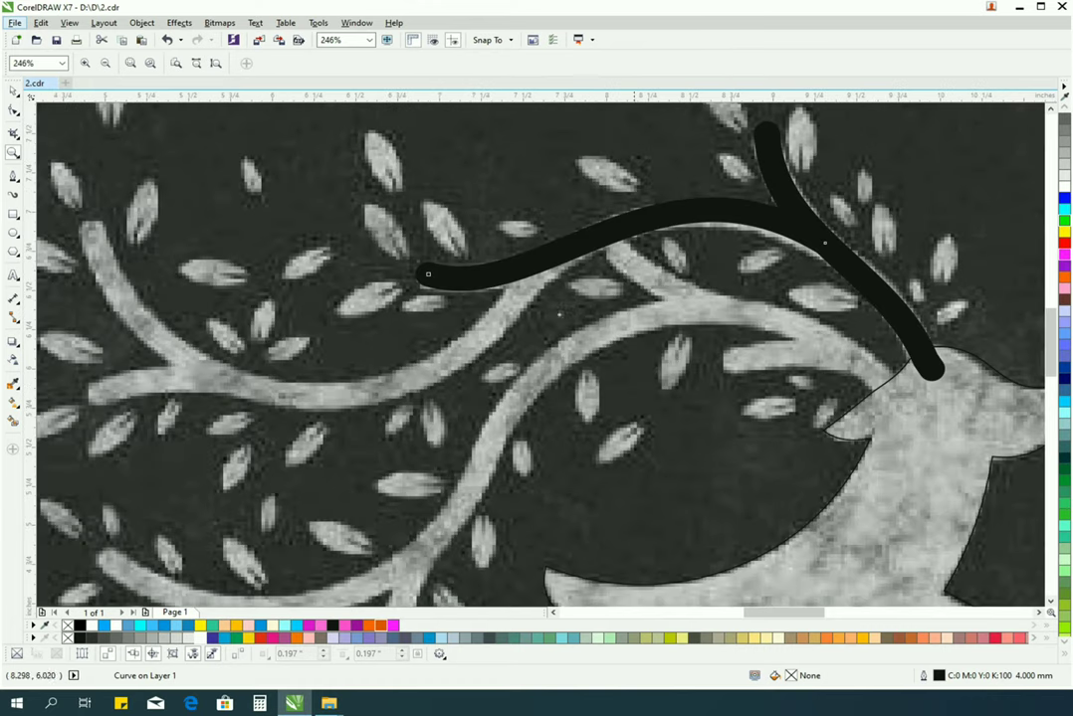
pyautogui.moveTo(657, 239); pyautogui.dragTo(708, 216)
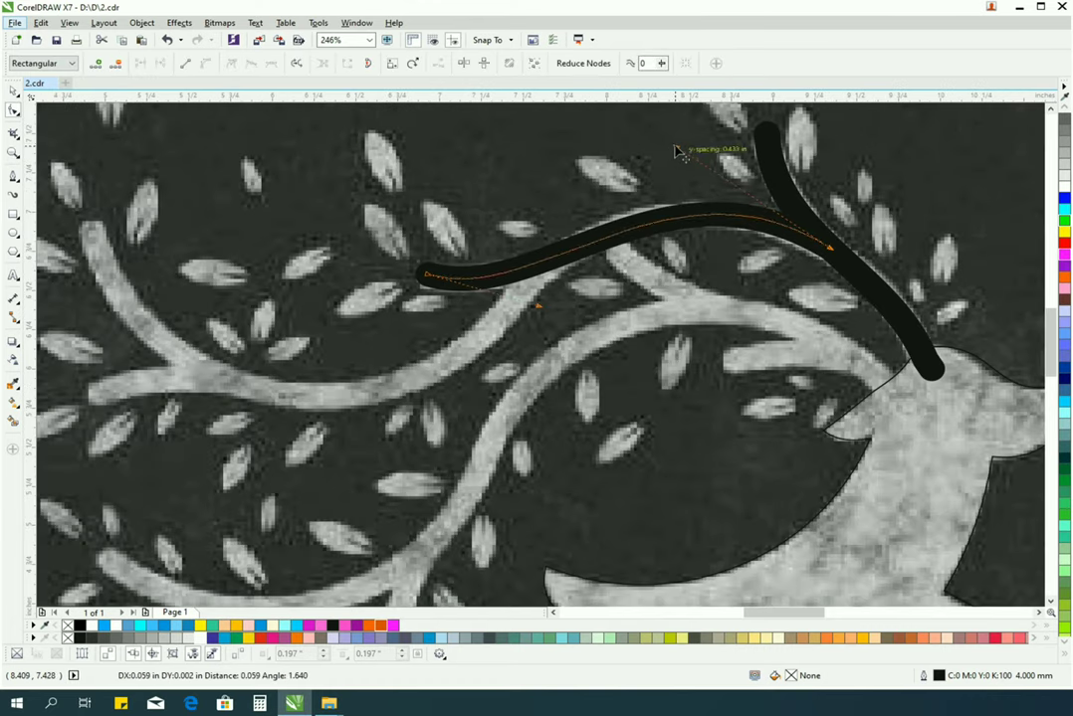
pyautogui.moveTo(680, 154); pyautogui.dragTo(622, 149)
pyautogui.press('space')
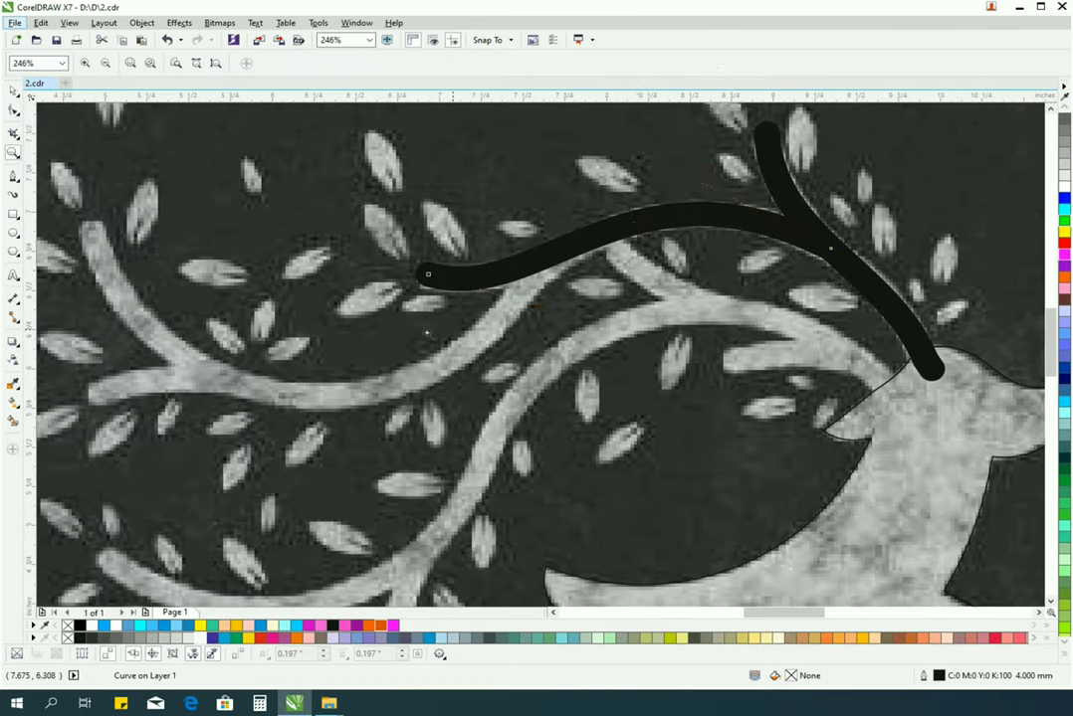
# Step: Duplicate the upper branch line and bend the copy into a U-shaped curve along the branch hanging from it to the far-left tip
pyautogui.scroll(-3, 622, 150)
pyautogui.scroll(3, 622, 149)
pyautogui.hotkey('ctrl', 'd')
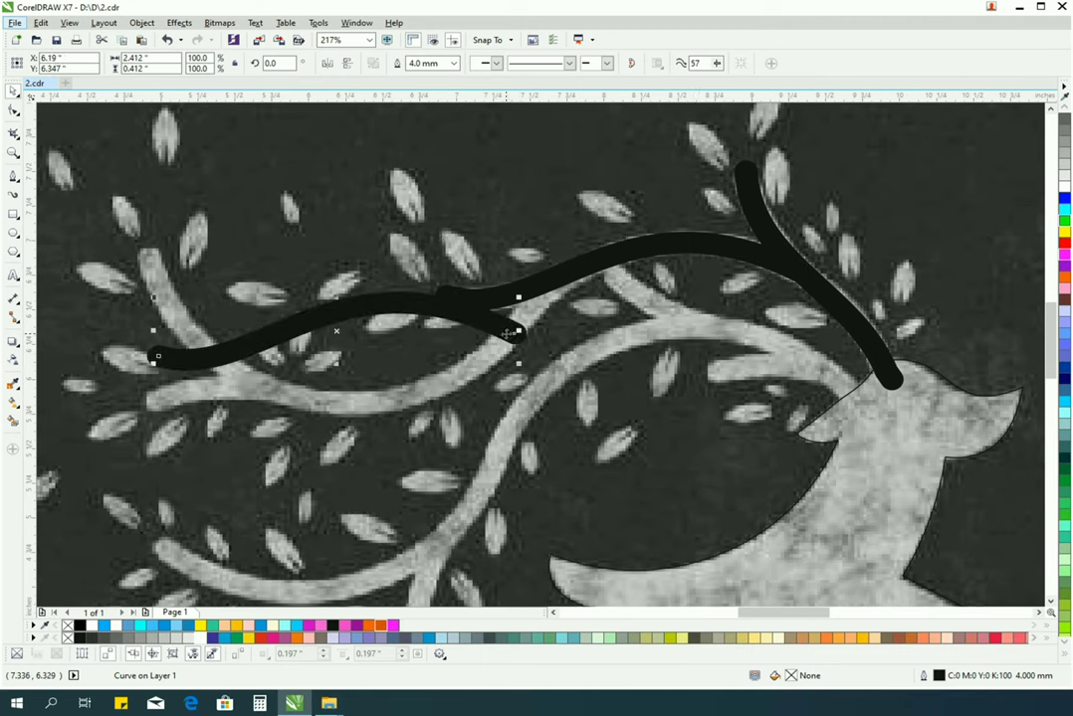
pyautogui.moveTo(155, 361)
pyautogui.mouseDown()
pyautogui.moveTo(203, 306)
pyautogui.moveTo(145, 252)
pyautogui.mouseUp()
pyautogui.press('F10')
pyautogui.moveTo(333, 235)
pyautogui.mouseDown()
pyautogui.moveTo(321, 233)
pyautogui.moveTo(259, 298)
pyautogui.moveTo(239, 299)
pyautogui.moveTo(200, 419)
pyautogui.mouseUp()
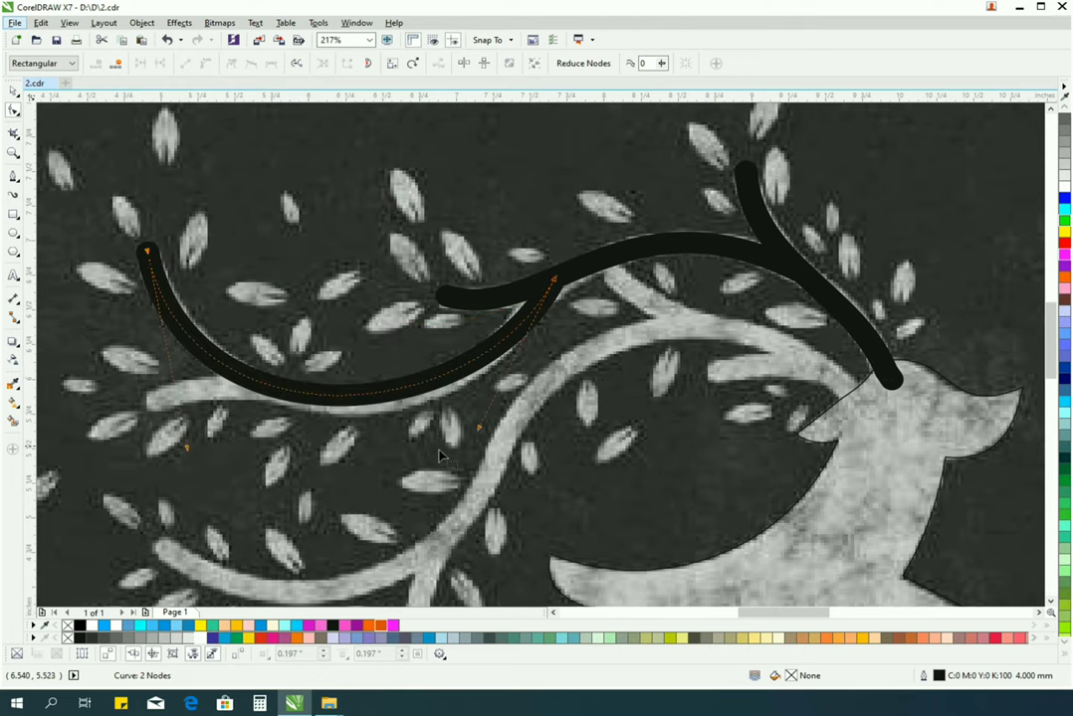
pyautogui.moveTo(481, 435); pyautogui.dragTo(492, 450)
pyautogui.moveTo(182, 459); pyautogui.dragTo(204, 450)
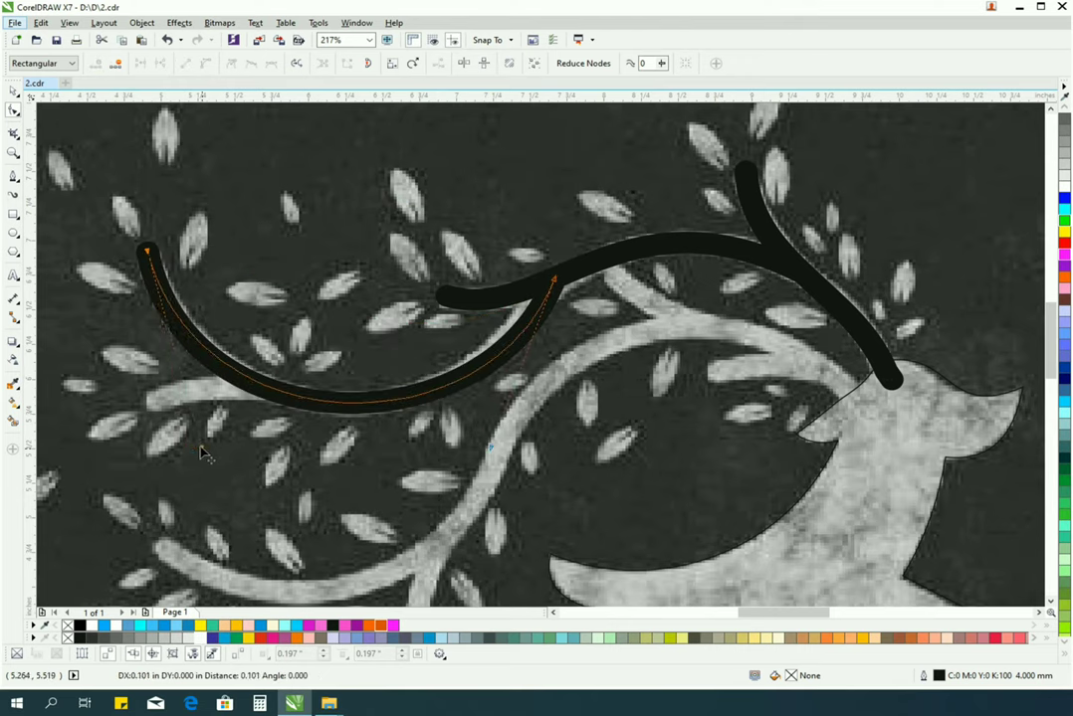
# Step: Copy the U-shaped line and shorten and bend the copy to cover the short lower prong at its far-left end
pyautogui.press('z')
pyautogui.moveTo(709, 295); pyautogui.dragTo(332, 415)
pyautogui.press('space')
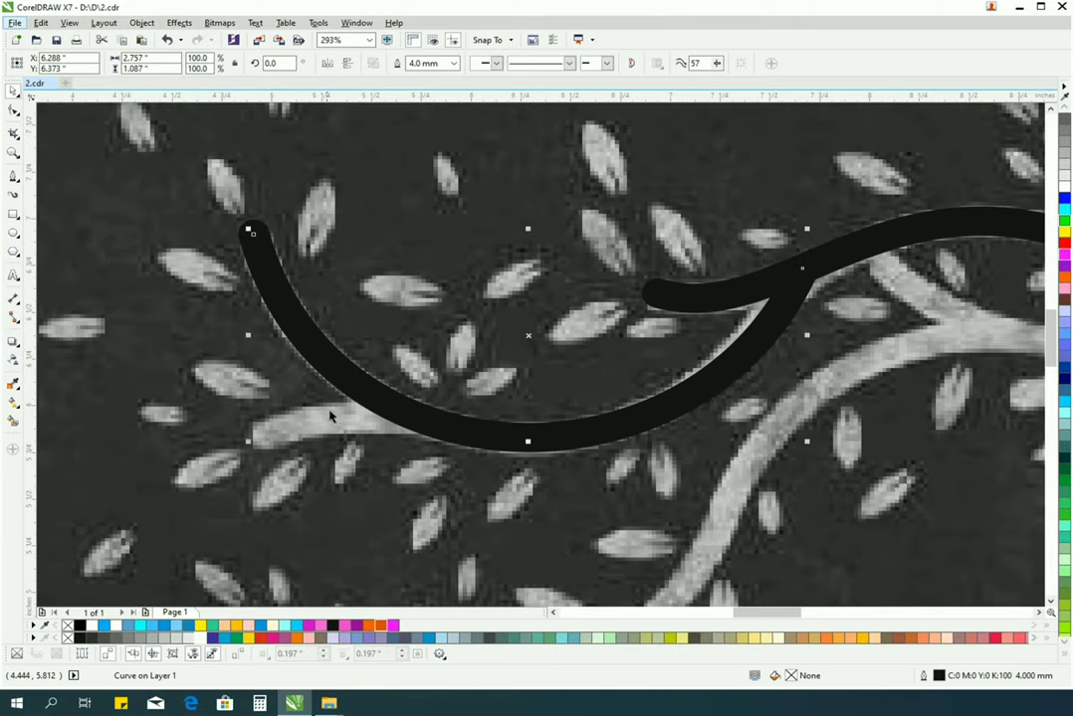
pyautogui.click(13, 112)
pyautogui.moveTo(252, 233); pyautogui.dragTo(258, 442)
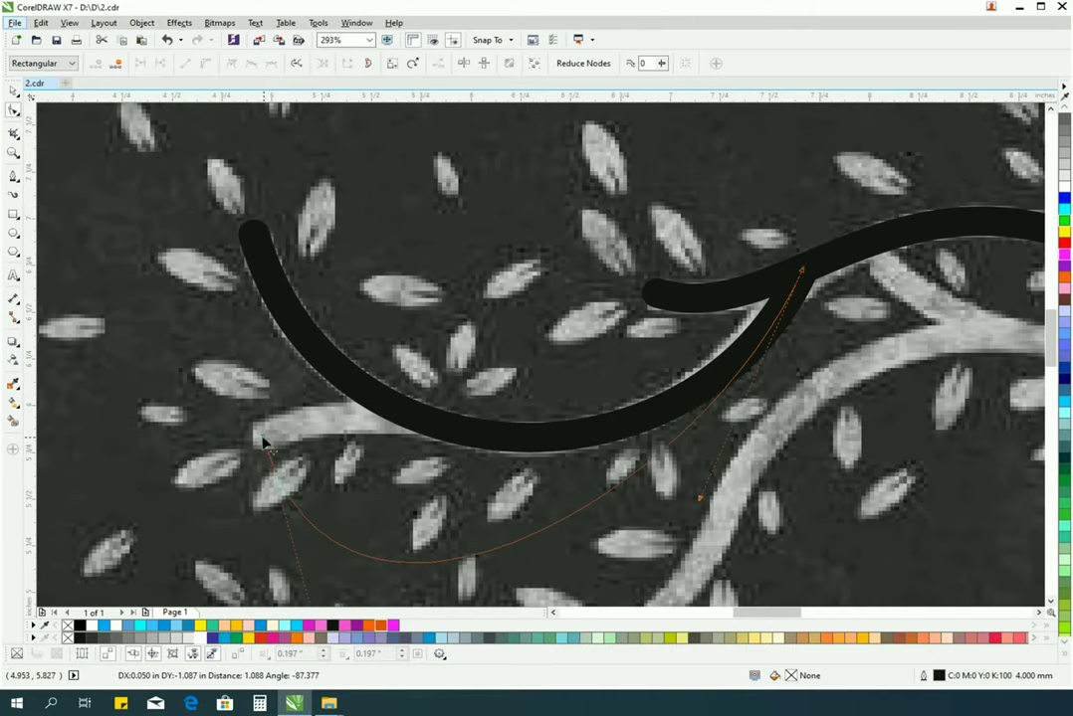
pyautogui.moveTo(388, 567); pyautogui.dragTo(406, 404)
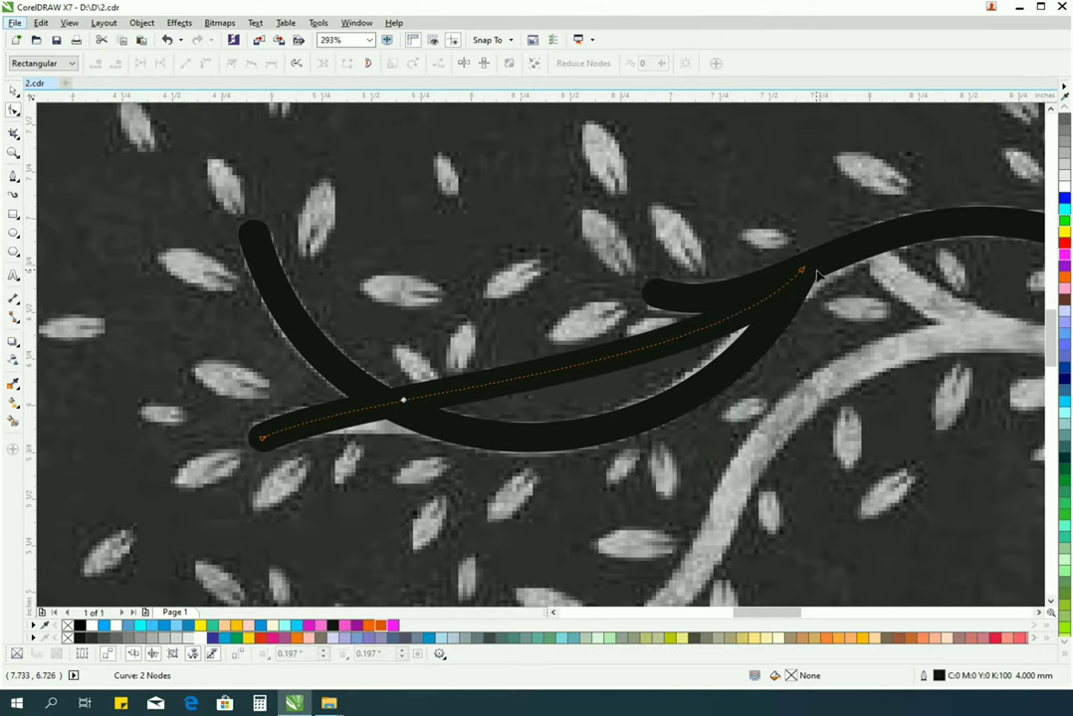
pyautogui.moveTo(802, 269); pyautogui.dragTo(331, 428)
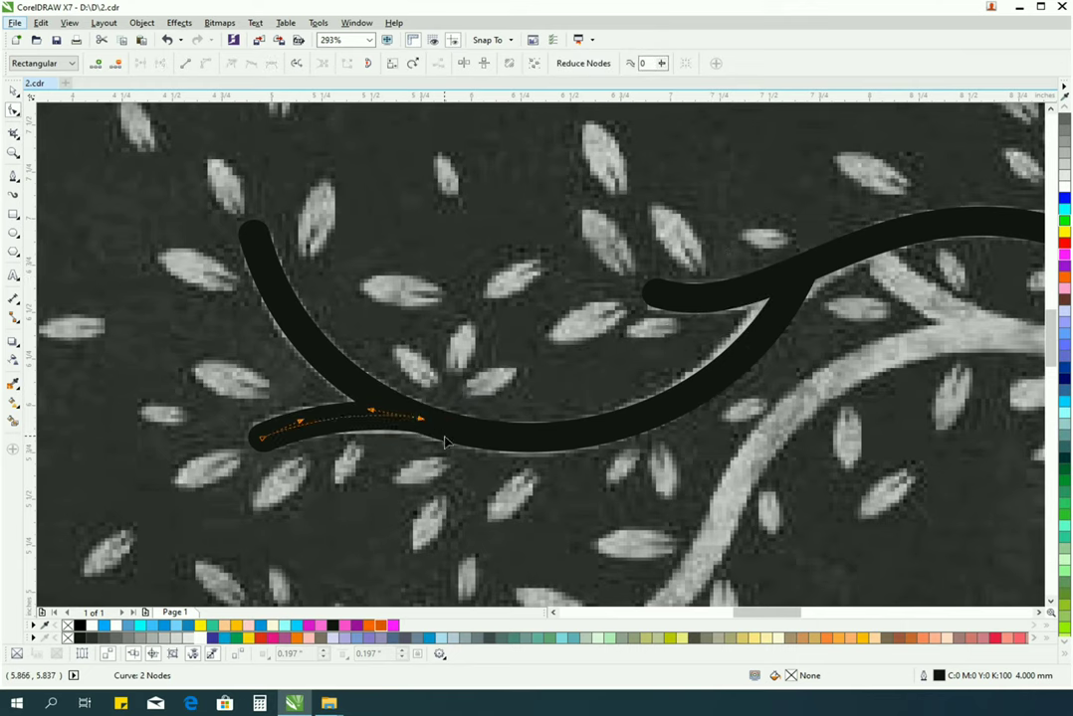
pyautogui.press('space')
pyautogui.scroll(-2, 438, 438)
pyautogui.keyDown('shift'); pyautogui.click(557, 279); pyautogui.keyUp('shift')
pyautogui.keyDown('shift'); pyautogui.click(805, 218); pyautogui.keyUp('shift')
pyautogui.press('F4')
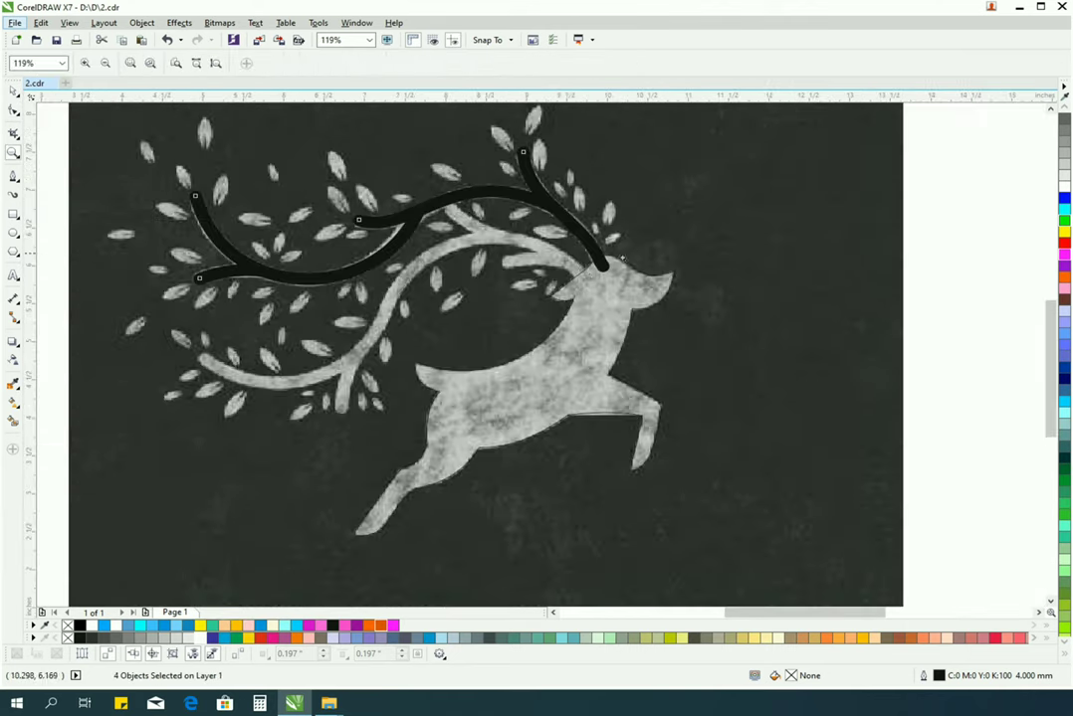
# Step: Copy the first antler line and bend the copy along the inner branch from the head to the upper branch
pyautogui.click(125, 137)
pyautogui.moveTo(124, 136)
pyautogui.mouseDown()
pyautogui.moveTo(360, 288)
pyautogui.moveTo(487, 305)
pyautogui.mouseUp()
pyautogui.click(913, 285)
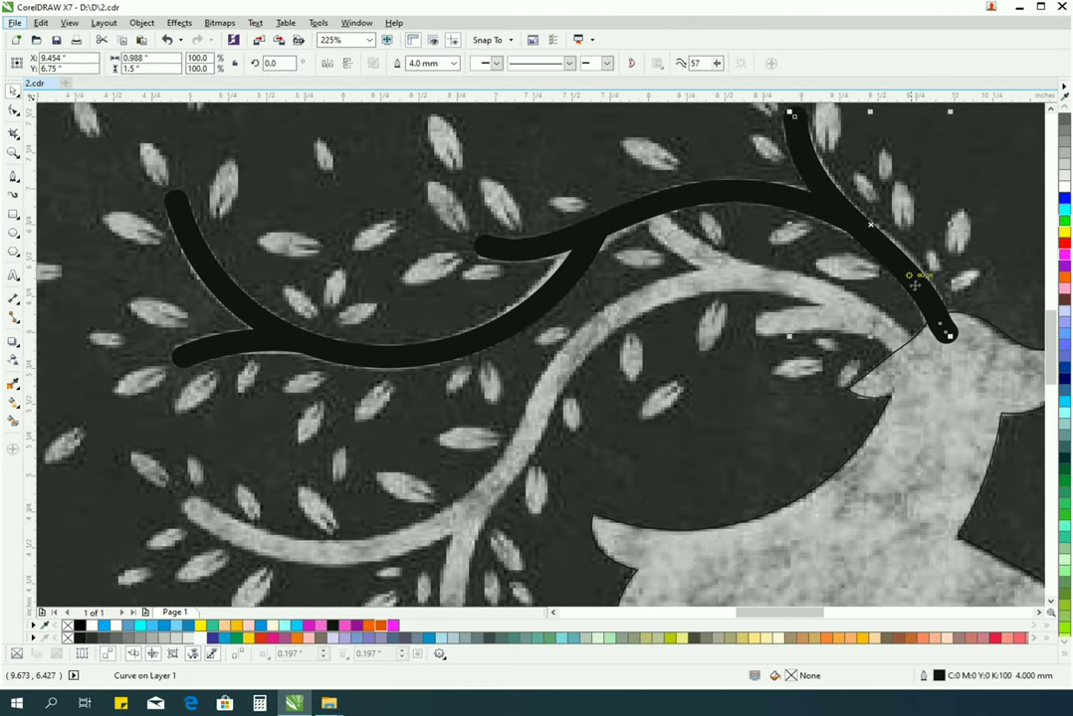
pyautogui.moveTo(910, 348)
pyautogui.mouseDown()
pyautogui.moveTo(597, 356)
pyautogui.moveTo(537, 373)
pyautogui.moveTo(659, 231)
pyautogui.moveTo(645, 218)
pyautogui.mouseUp()
pyautogui.press('F10')
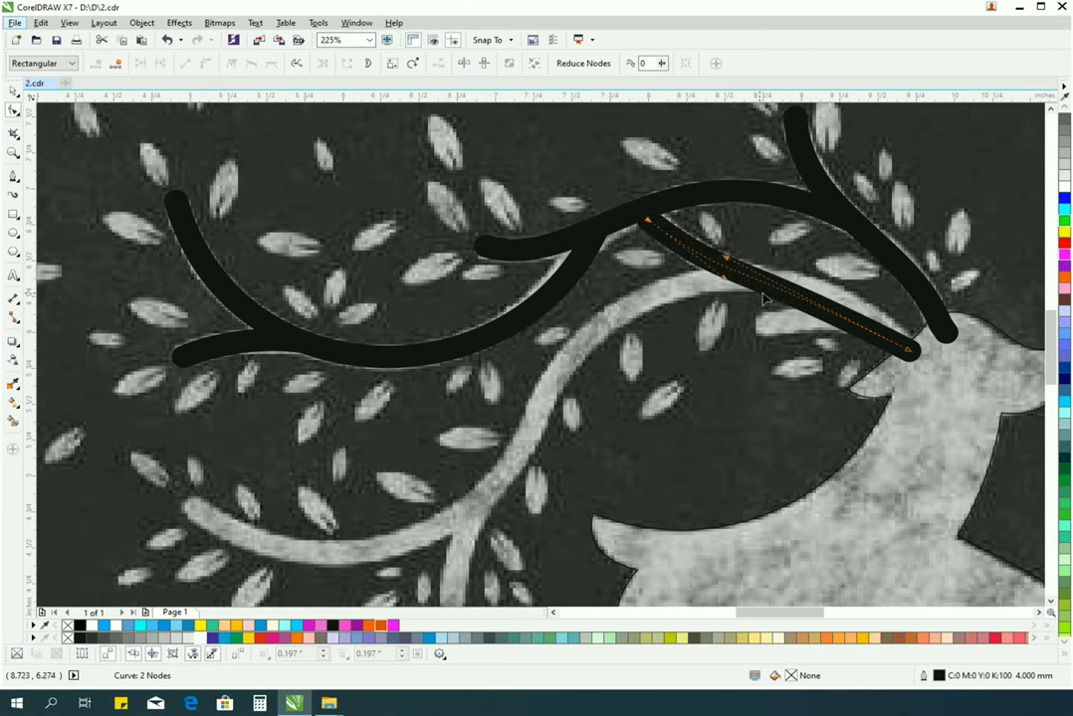
pyautogui.moveTo(733, 267); pyautogui.dragTo(733, 304)
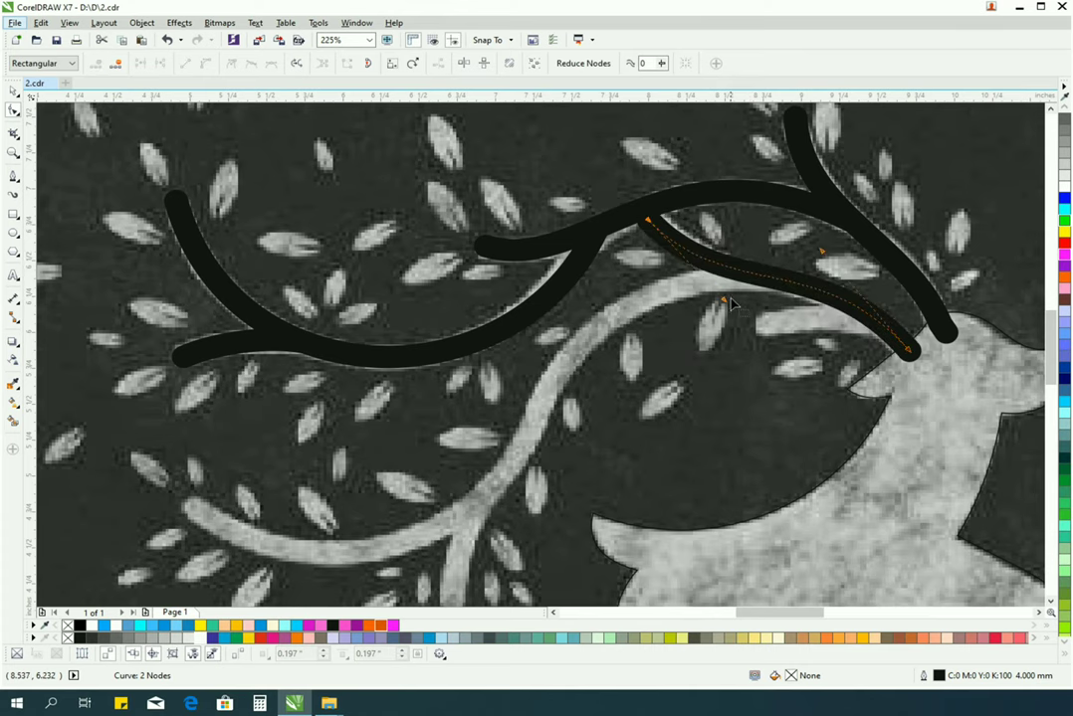
pyautogui.moveTo(660, 242); pyautogui.dragTo(612, 246)
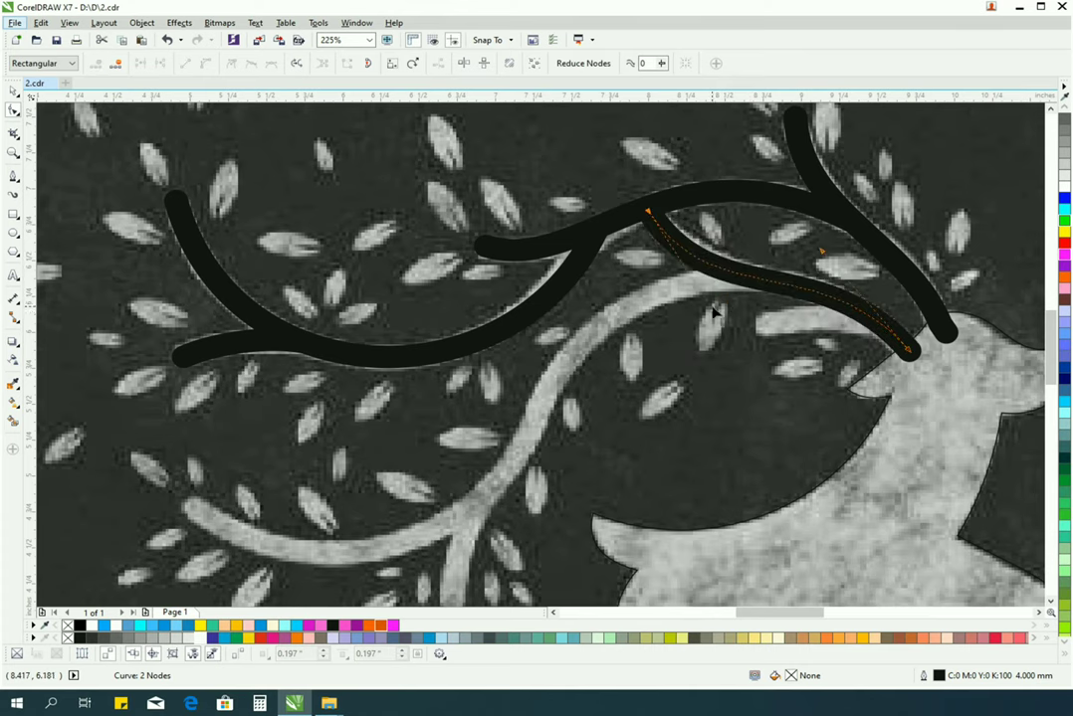
pyautogui.moveTo(719, 317); pyautogui.dragTo(719, 316)
pyautogui.press('space')
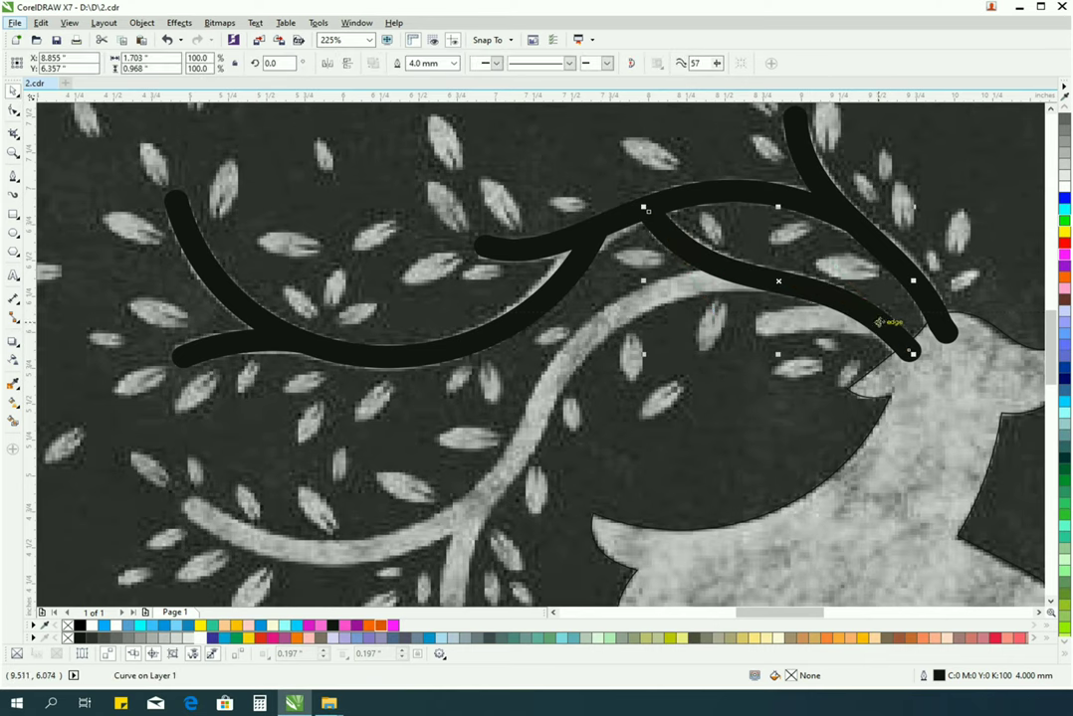
# Step: Copy the inner branch line and reshape the copy along the short prong just above the deer's ear
pyautogui.scroll(2, 882, 326)
pyautogui.click(14, 114)
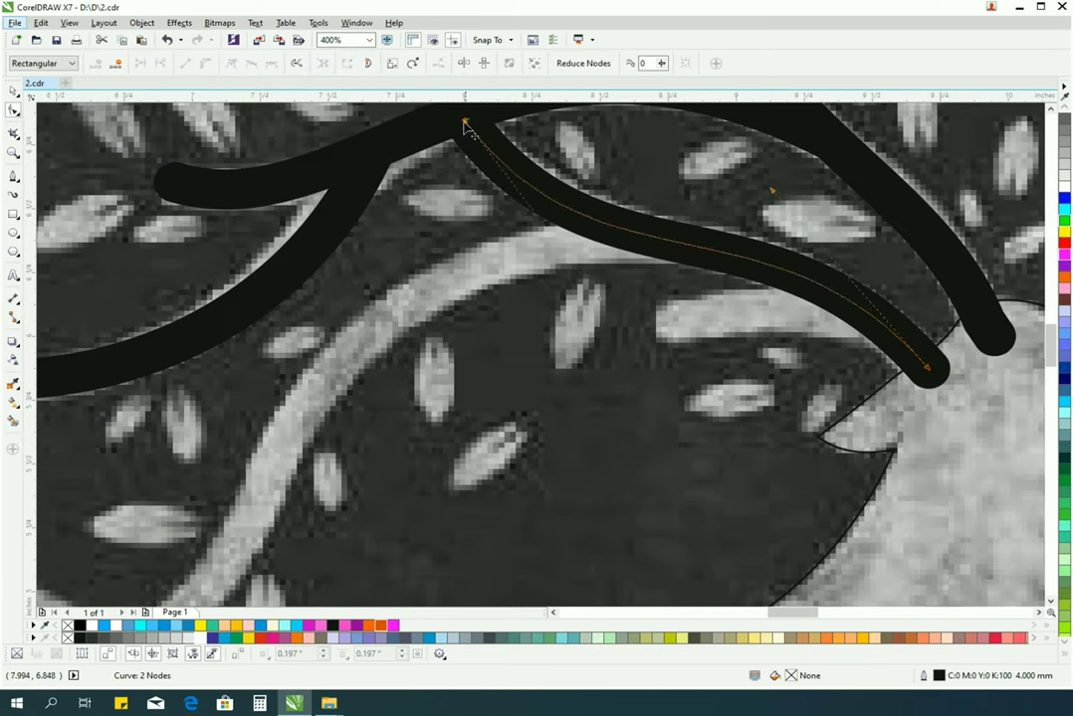
pyautogui.moveTo(460, 117); pyautogui.dragTo(667, 316)
pyautogui.moveTo(801, 490); pyautogui.dragTo(816, 306)
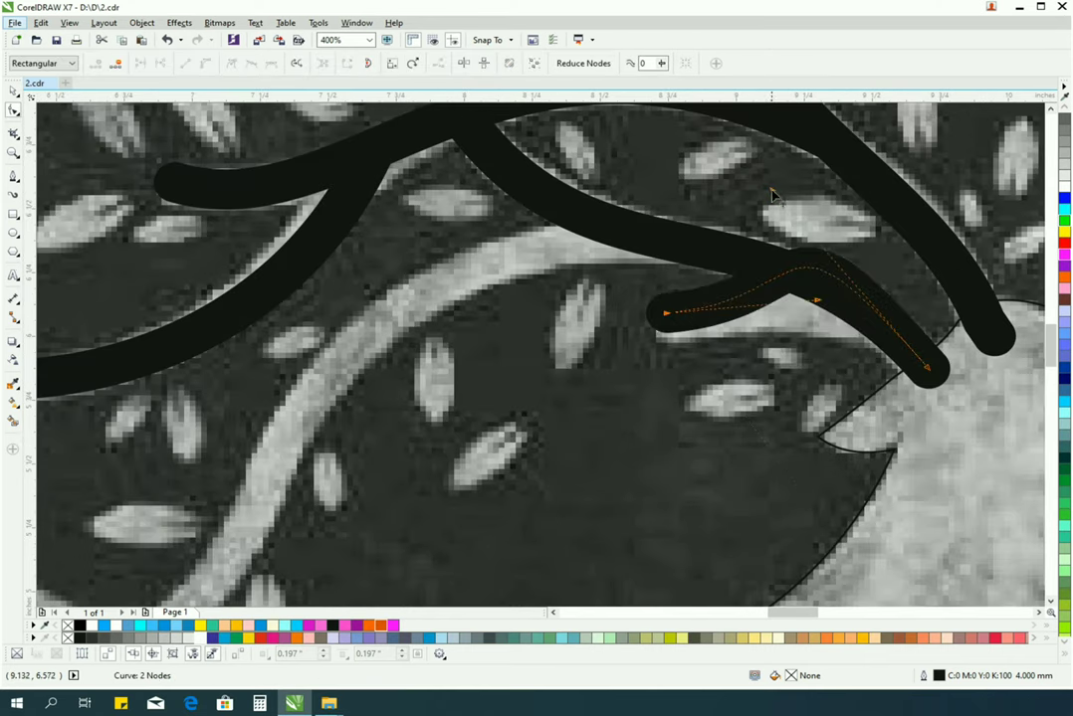
pyautogui.moveTo(772, 189); pyautogui.dragTo(874, 300)
pyautogui.moveTo(816, 308); pyautogui.dragTo(796, 301)
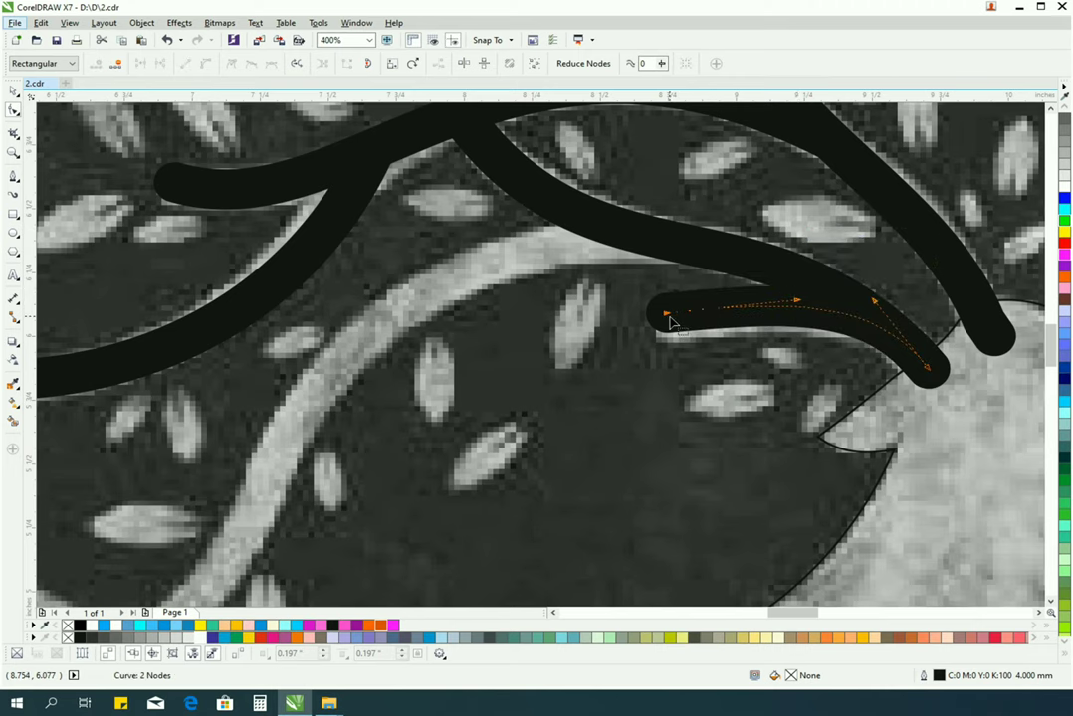
# Step: Copy the short prong line and stretch the copy from the lower branch's far-left tip to its junction with the inner branch
pyautogui.press('z')
pyautogui.scroll(-2, 797, 313)
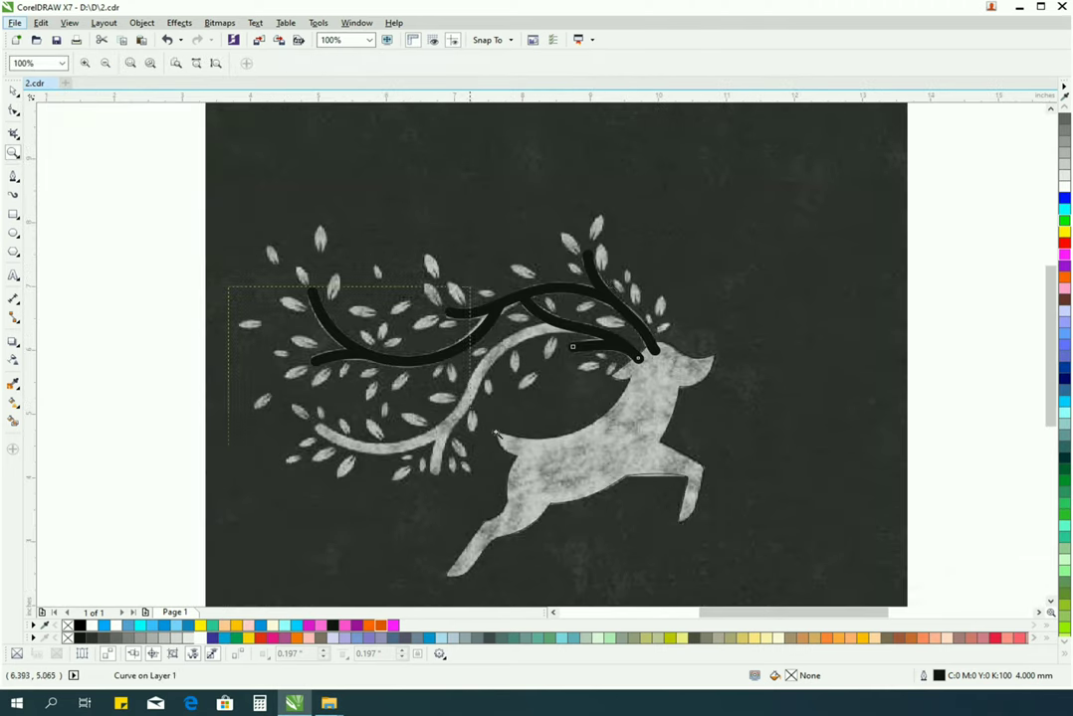
pyautogui.scroll(1, 413, 404)
pyautogui.press('space')
pyautogui.click(13, 112)
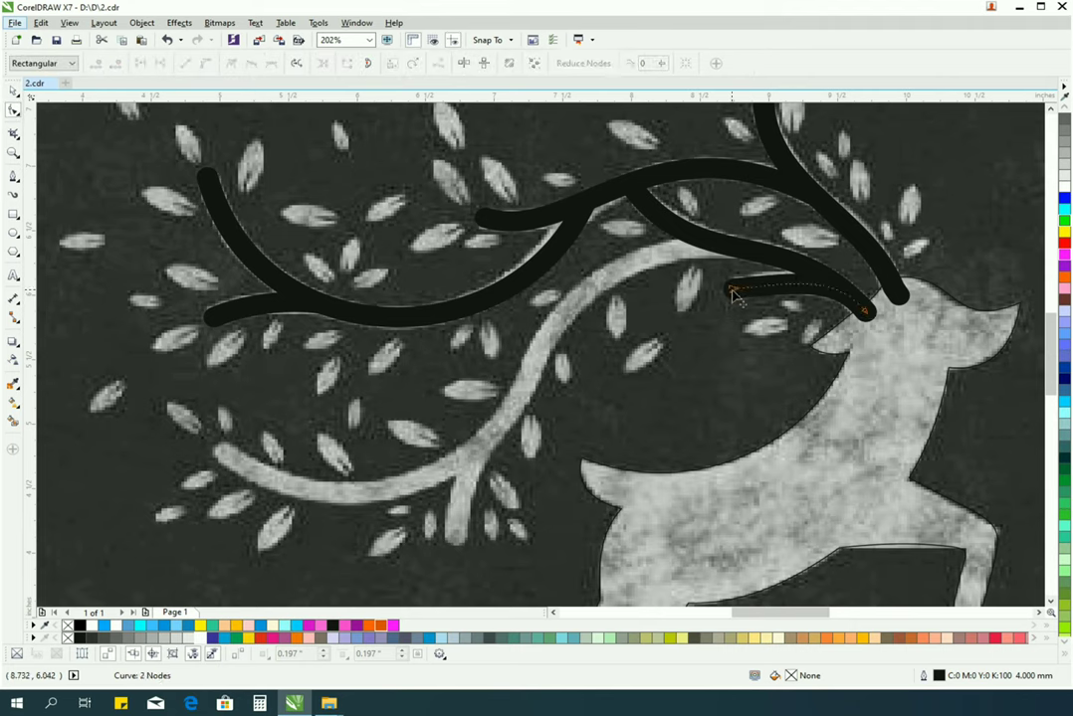
pyautogui.moveTo(732, 289); pyautogui.dragTo(223, 452)
pyautogui.moveTo(288, 448); pyautogui.dragTo(724, 251)
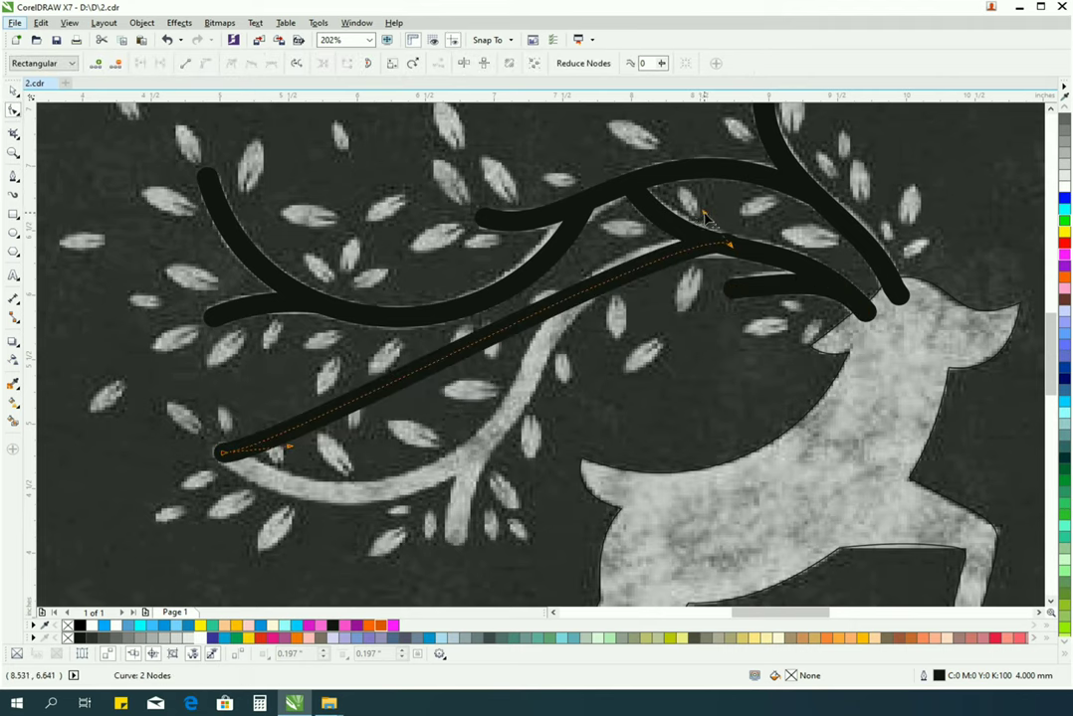
# Step: Bend the stretched line into an S-curve along the lower branch and add nodes to refine its shape
pyautogui.moveTo(291, 458); pyautogui.dragTo(500, 572)
pyautogui.moveTo(614, 191); pyautogui.dragTo(512, 159)
pyautogui.moveTo(499, 574); pyautogui.dragTo(545, 582)
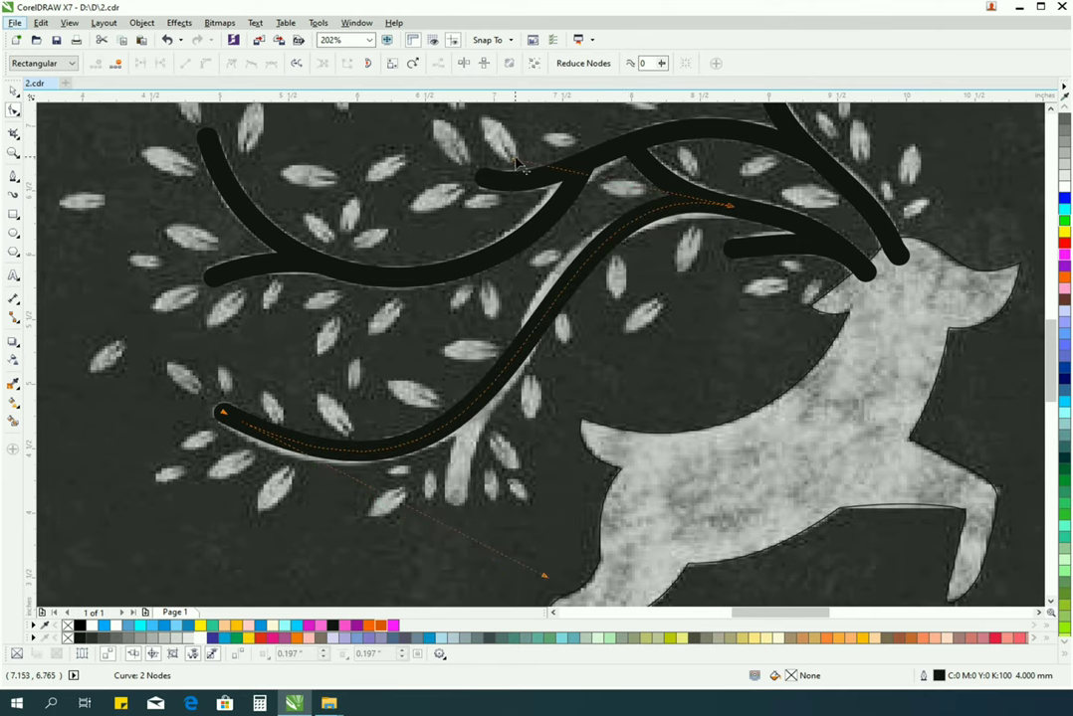
pyautogui.moveTo(519, 169); pyautogui.dragTo(478, 182)
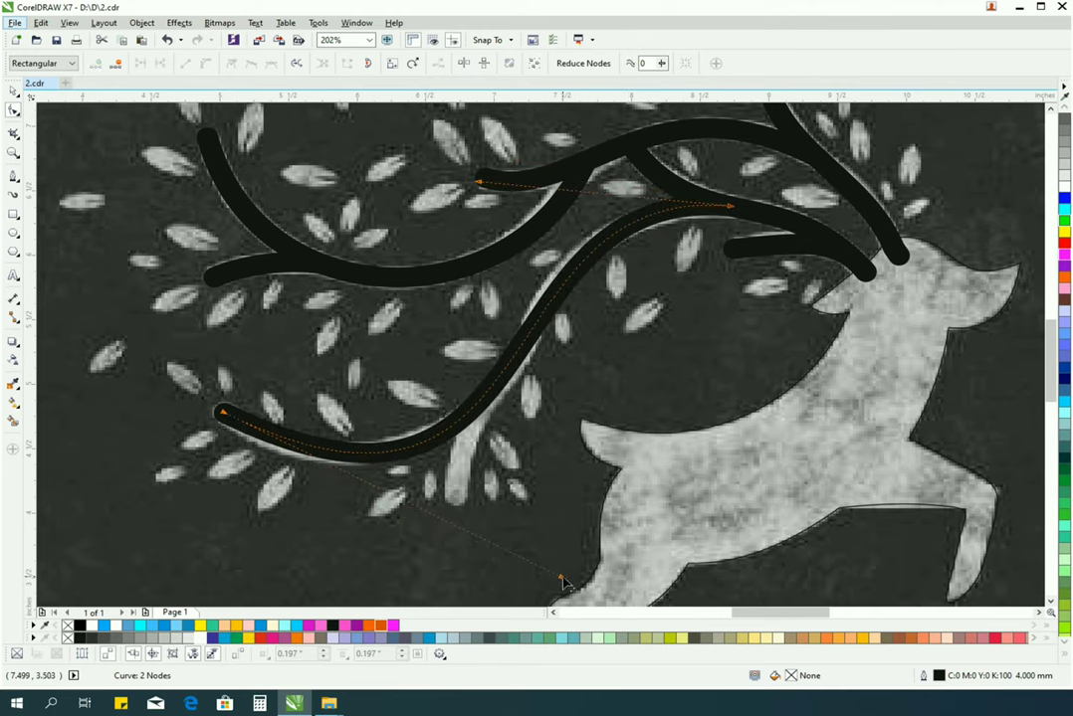
pyautogui.doubleClick(483, 411)
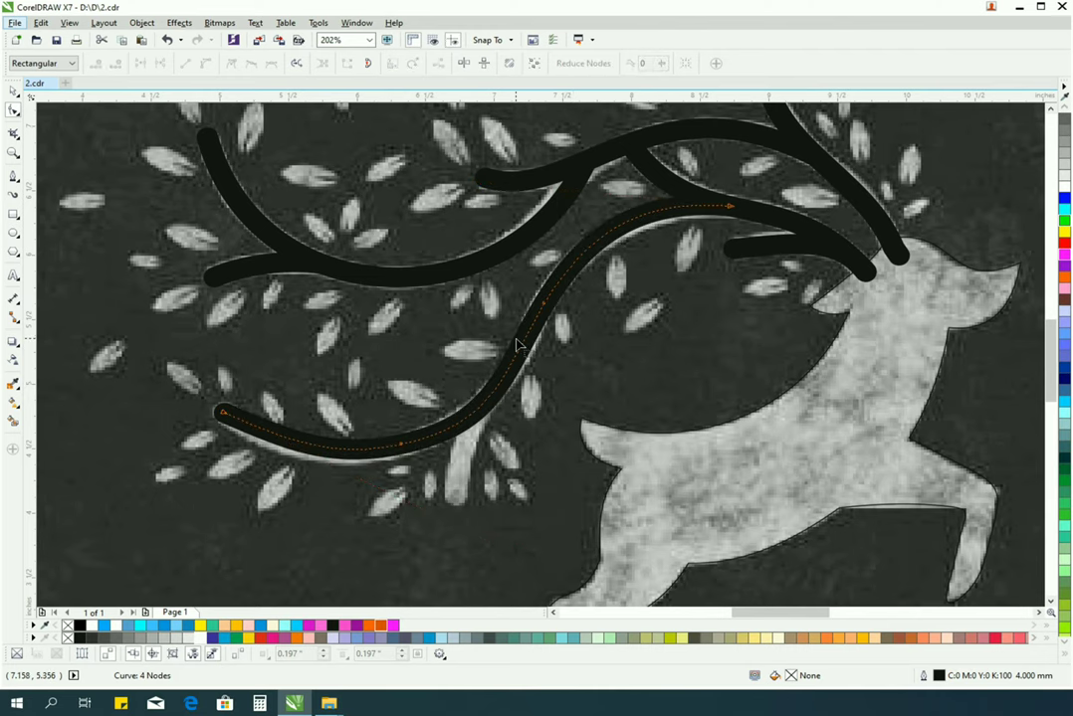
# Step: Copy the short prong line near the head and reshape the copy along the downward prong at the lower branch's fork
pyautogui.press('space')
pyautogui.click(846, 255)
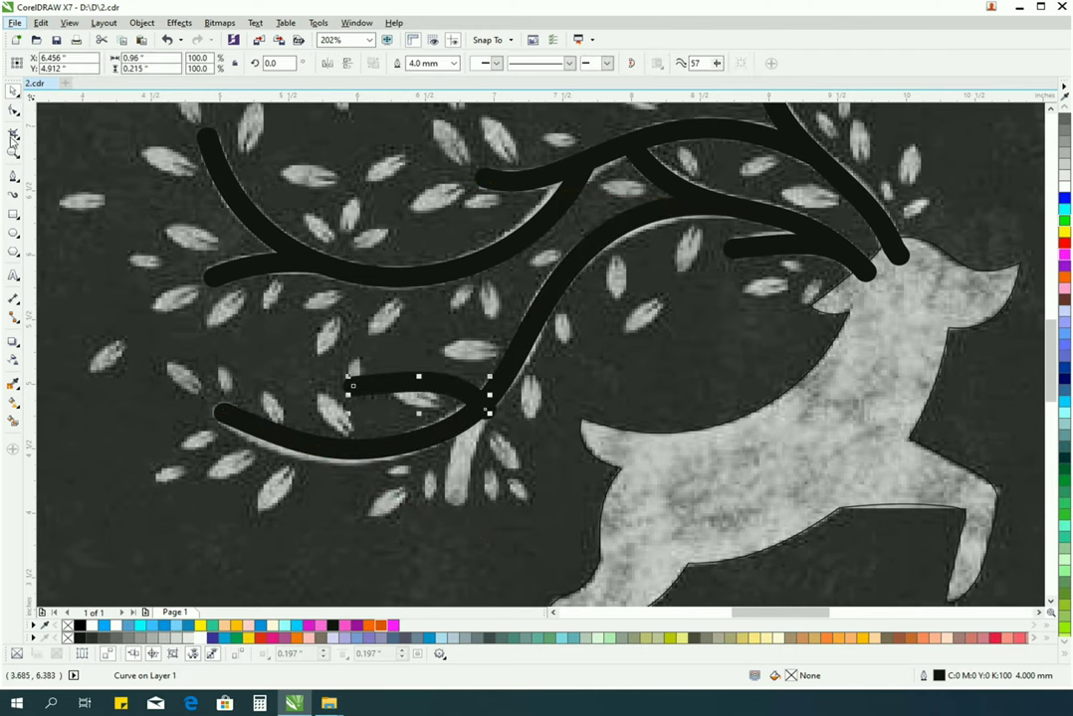
pyautogui.press('space')
pyautogui.moveTo(354, 388); pyautogui.dragTo(464, 438)
pyautogui.press('space')
# Step: Combine all antler lines into one curve and convert its outline to an object
pyautogui.press('z')
pyautogui.hotkey('shift', 'F4')
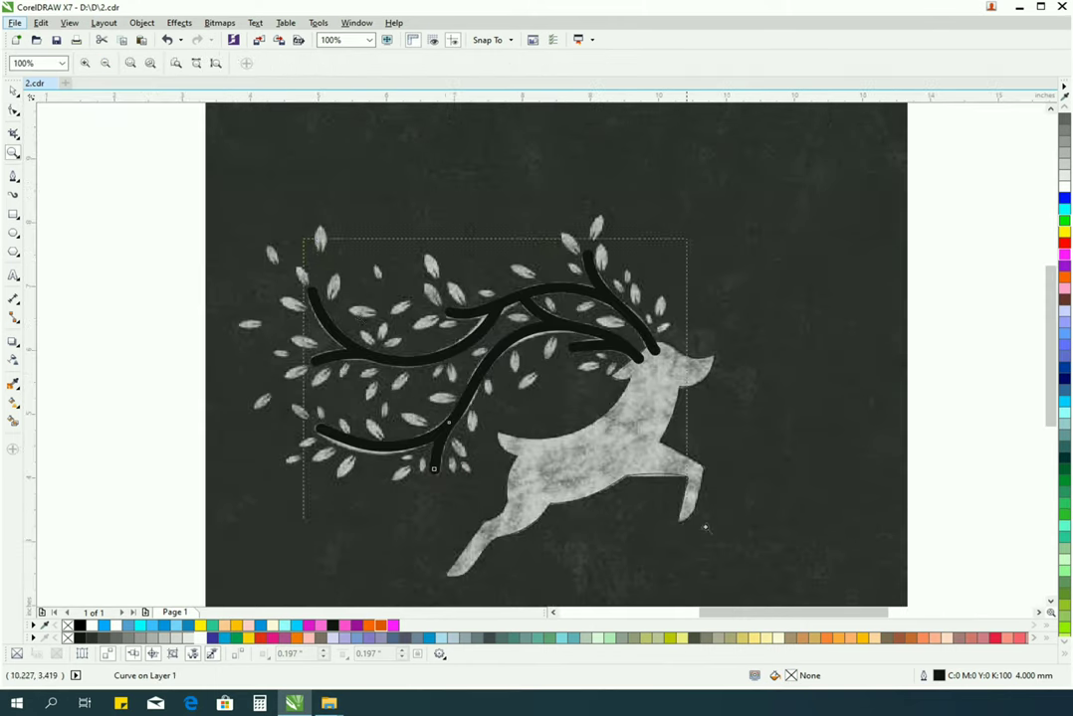
pyautogui.press('space')
pyautogui.hotkey('ctrl', 'a')
pyautogui.hotkey('shift', 'F2')
pyautogui.click(179, 22)
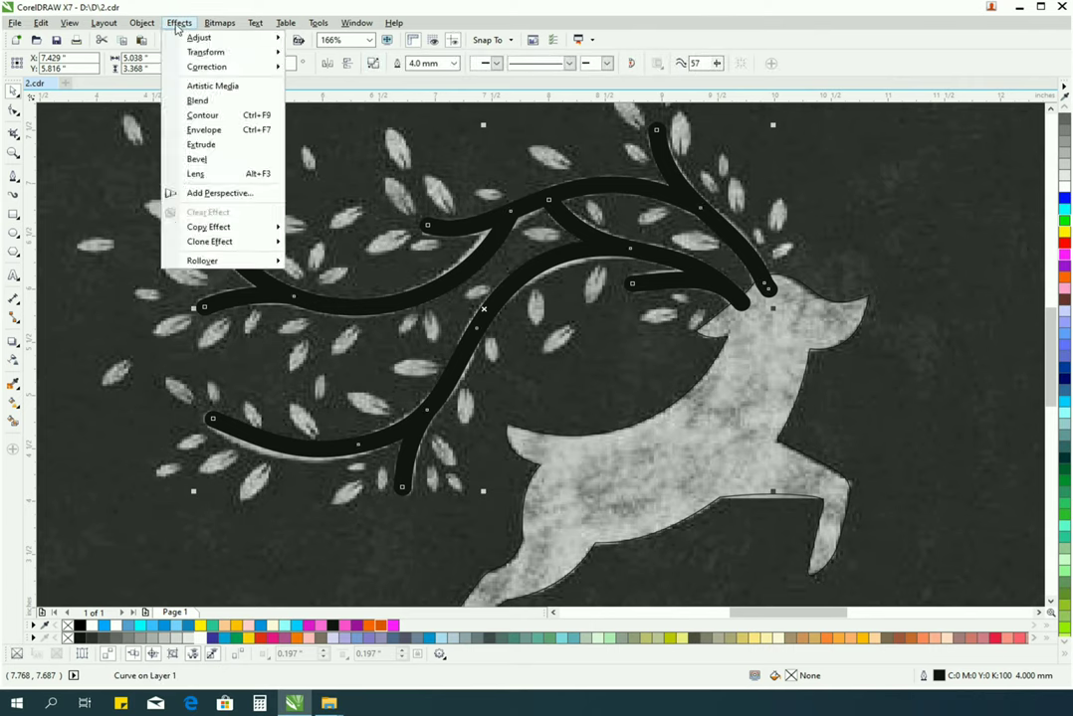
pyautogui.moveTo(141, 22)
pyautogui.click(199, 330)
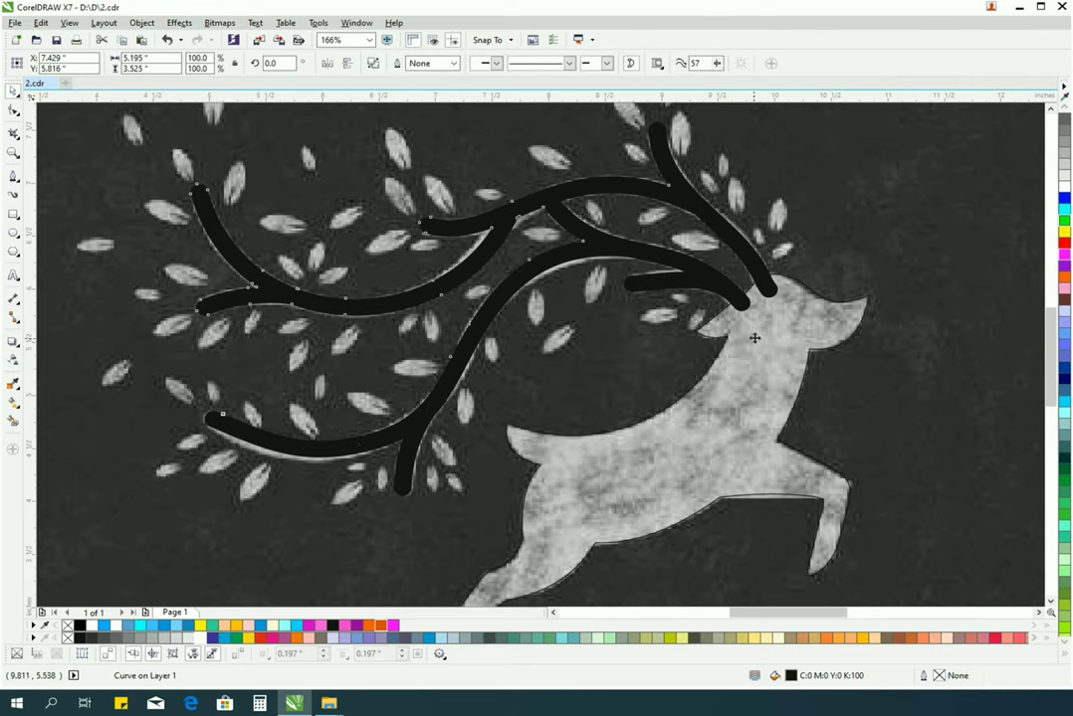
# Step: Join the antler shape and the deer body into a single curve that has the body's thin outline and no fill
pyautogui.keyDown('shift'); pyautogui.click(754, 338); pyautogui.keyUp('shift')
pyautogui.click(338, 62)
pyautogui.press('z')
pyautogui.hotkey('shift', 'F4')
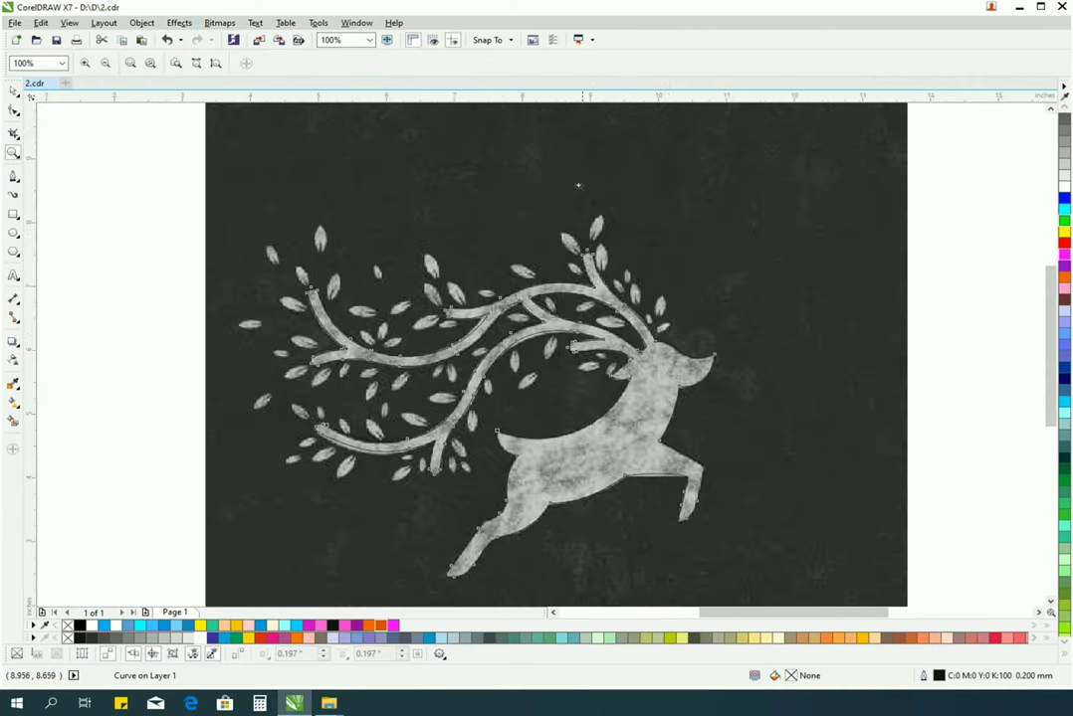
# Step: Draw a closed leaf outline with a notched base over the topmost leaf above the antler tip and curve its two sides
pyautogui.moveTo(578, 185); pyautogui.dragTo(456, 219)
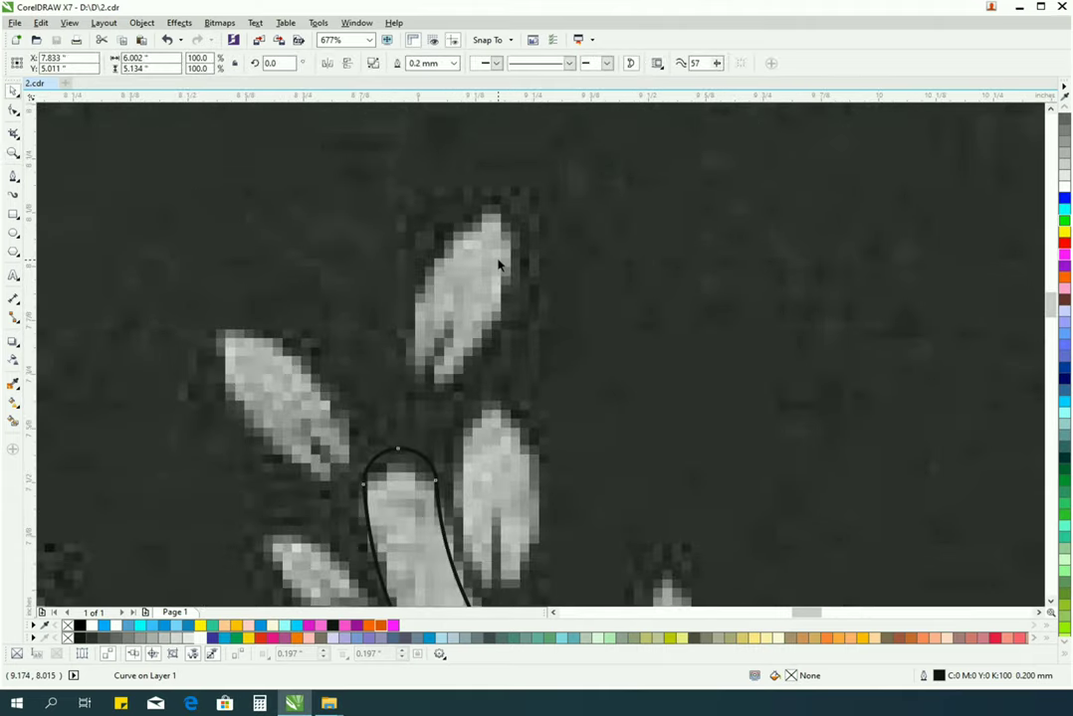
pyautogui.click(13, 173)
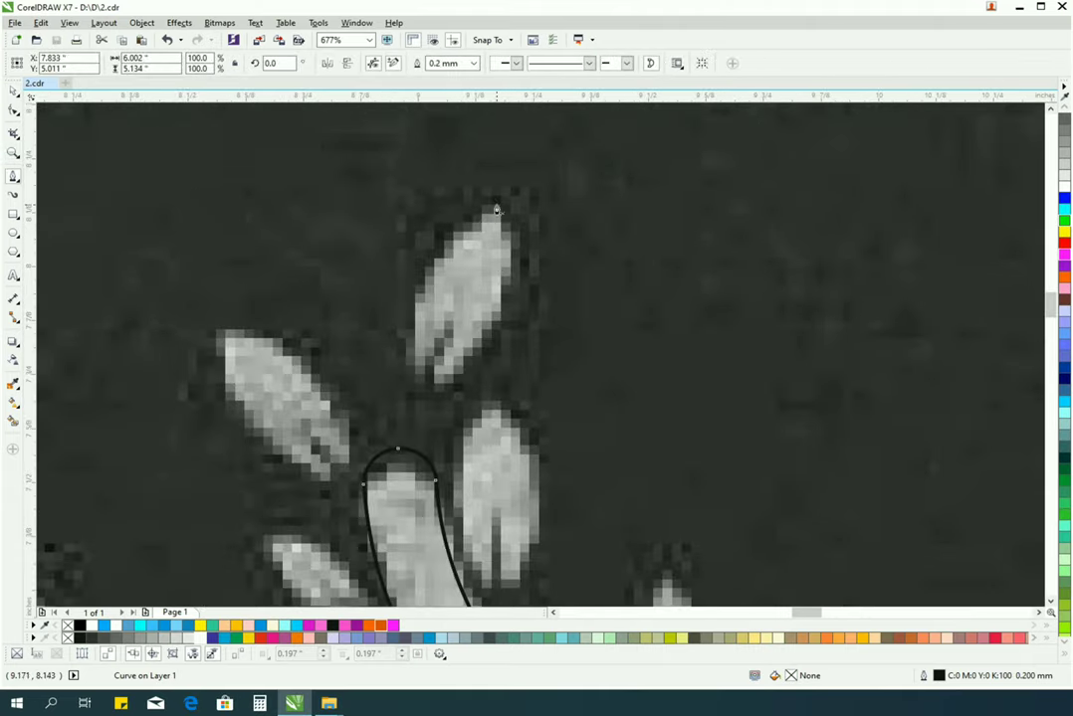
pyautogui.click(497, 202)
pyautogui.click(416, 374)
pyautogui.moveTo(435, 384); pyautogui.dragTo(495, 235)
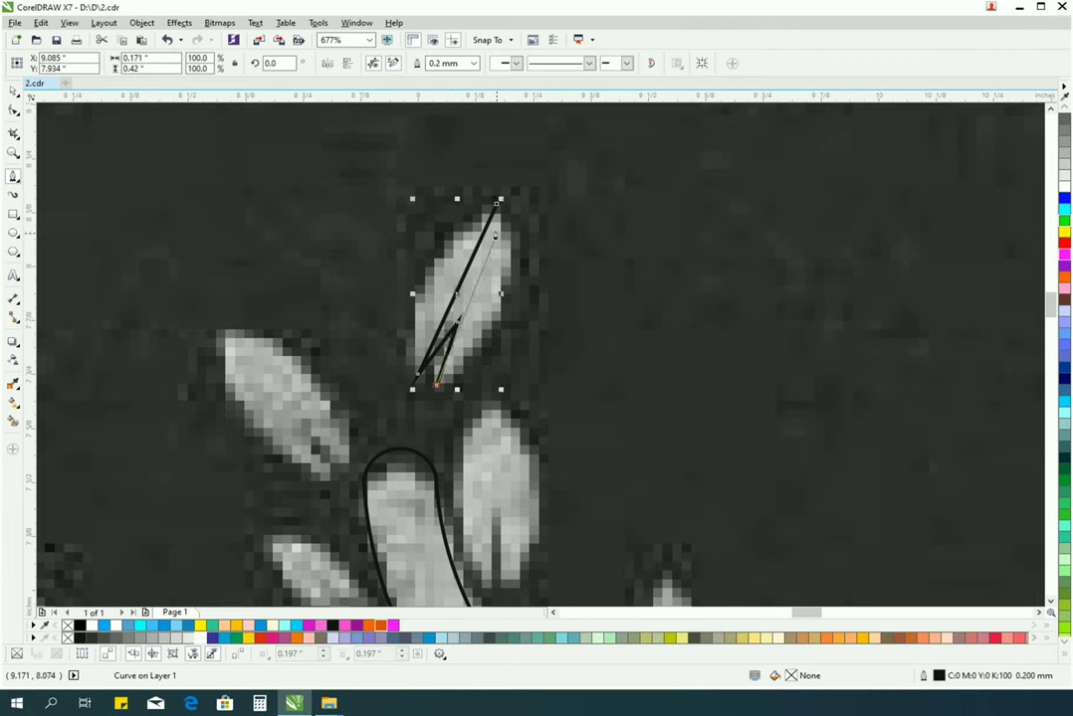
pyautogui.click(499, 205)
pyautogui.press('F10')
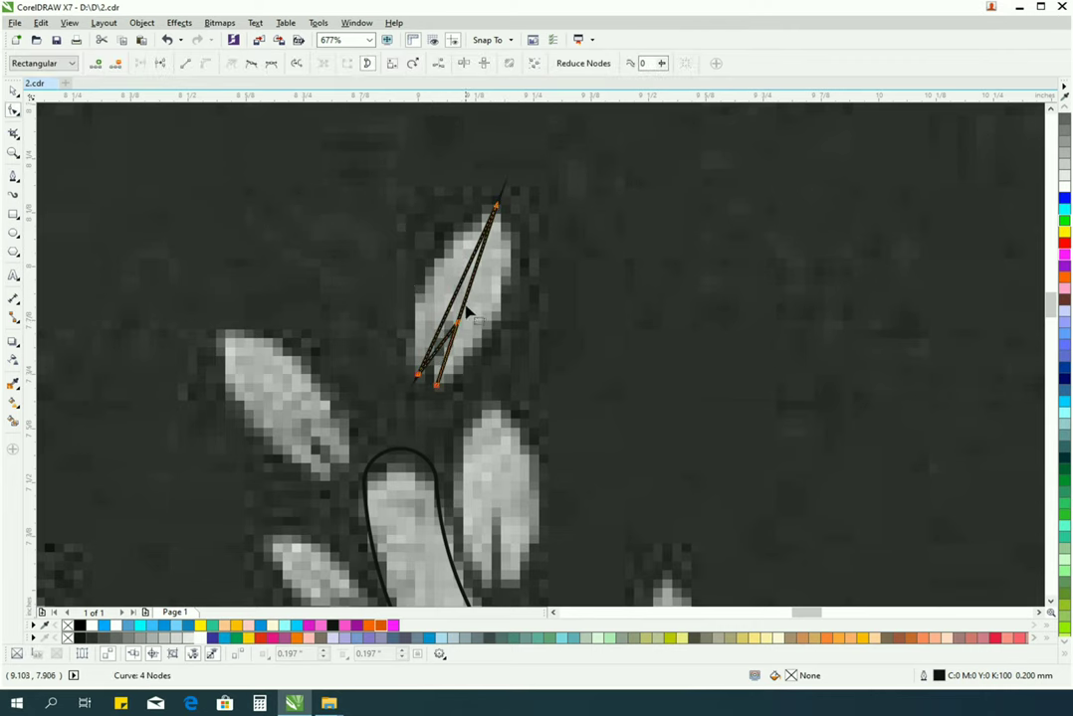
pyautogui.moveTo(465, 309); pyautogui.dragTo(478, 412)
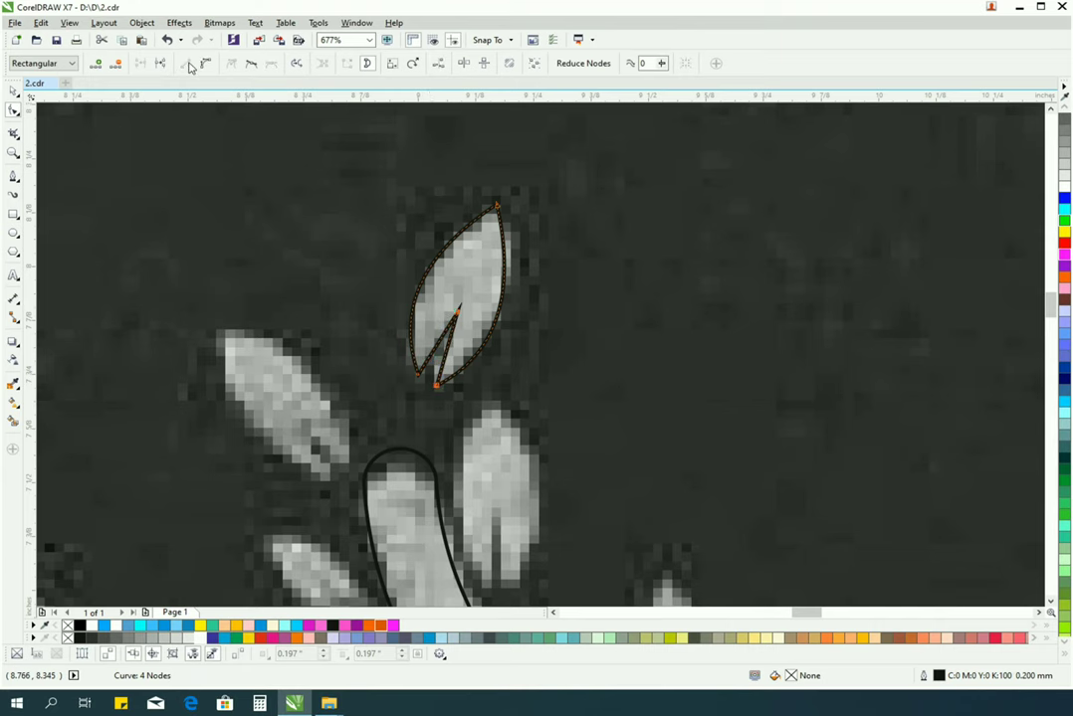
# Step: Copy the leaf outline onto the upright leaf just right of the antler tip and rotate it to match
pyautogui.hotkey('shift', 'F4')
pyautogui.scroll(5, 448, 249)
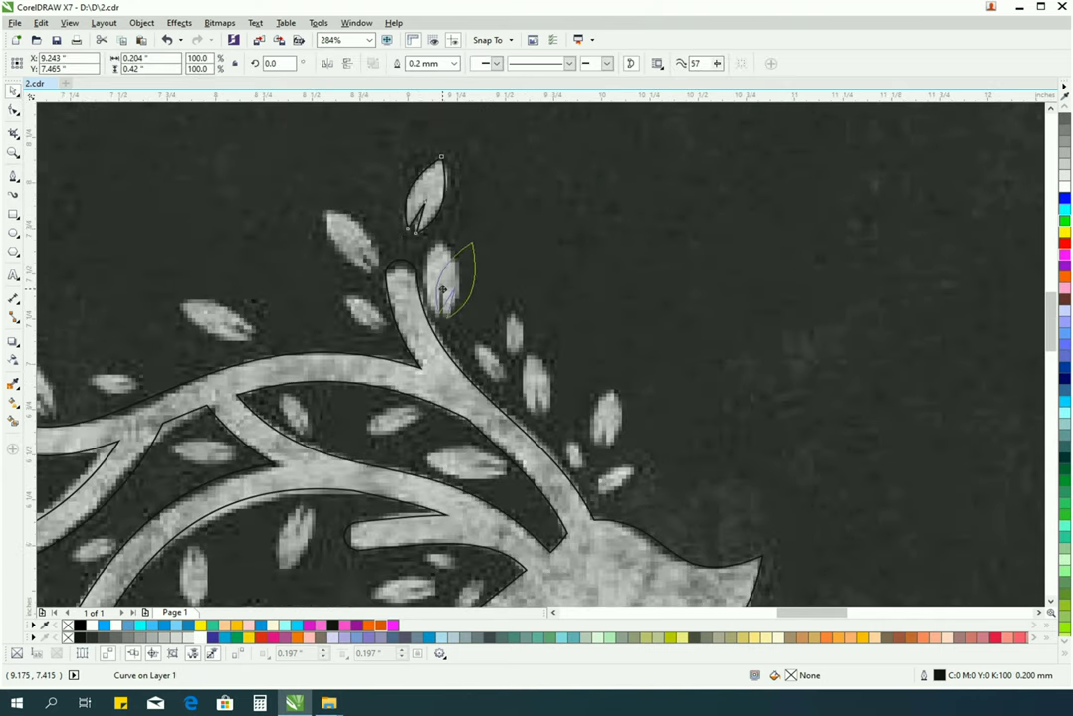
pyautogui.press('z')
pyautogui.moveTo(334, 179); pyautogui.dragTo(582, 352)
pyautogui.press('space')
pyautogui.click(530, 398)
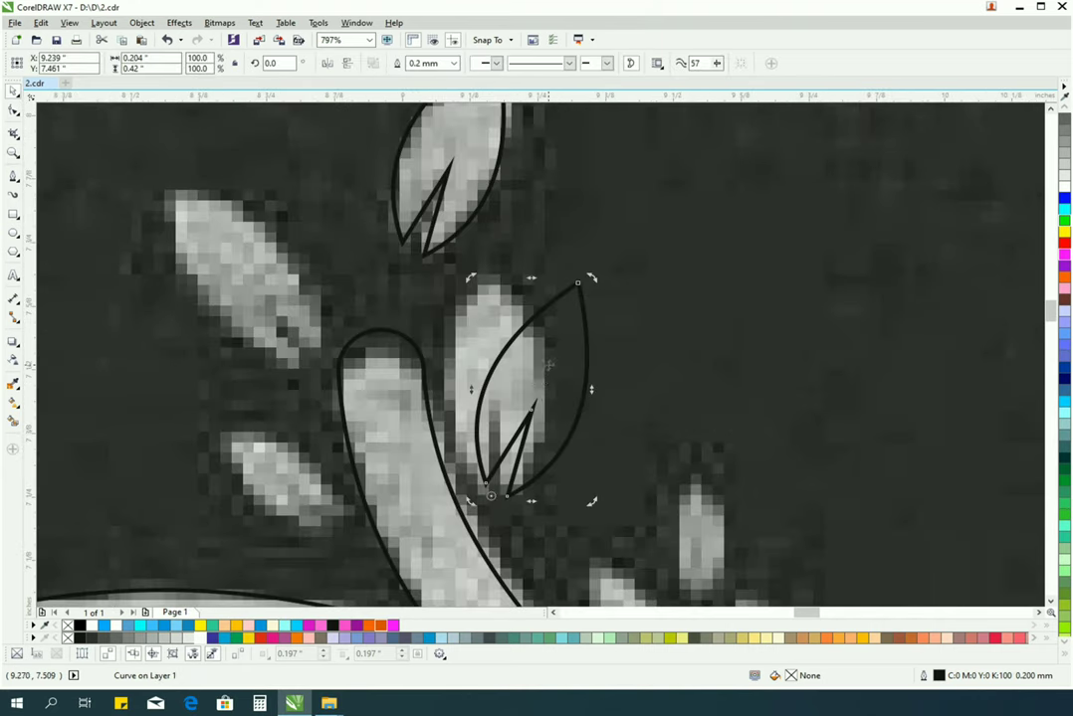
pyautogui.moveTo(591, 277); pyautogui.dragTo(315, 166)
pyautogui.press('Escape')
# Step: Place leaf copies over the two leaves left of the antler tip, rotating and scaling each to fit
pyautogui.moveTo(239, 137); pyautogui.dragTo(245, 148)
pyautogui.click(342, 163)
pyautogui.moveTo(342, 162); pyautogui.dragTo(222, 155)
pyautogui.scroll(-2, 329, 255)
pyautogui.scroll(1, 328, 255)
pyautogui.moveTo(328, 255); pyautogui.dragTo(315, 304)
pyautogui.click(305, 282)
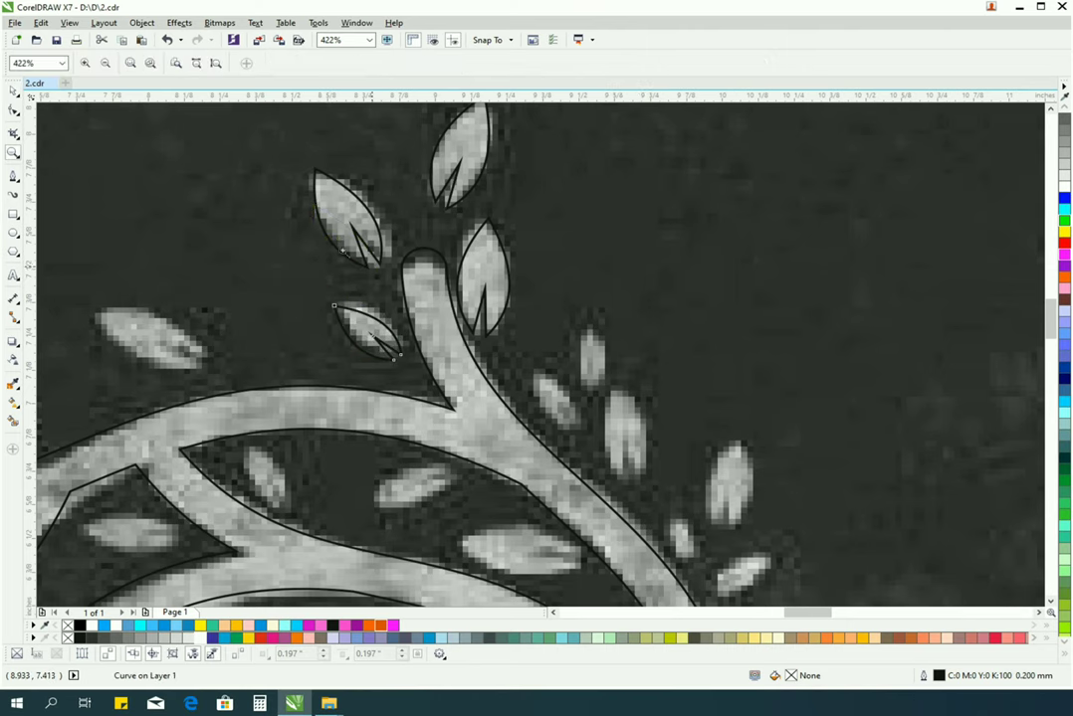
# Step: Copy leaf outlines onto the larger upright leaf and the small tilted leaf beside the branch running down to the head
pyautogui.scroll(3, 314, 308)
pyautogui.scroll(-4, 452, 325)
pyautogui.scroll(3, 155, 203)
pyautogui.moveTo(156, 203); pyautogui.dragTo(563, 376)
pyautogui.moveTo(546, 252); pyautogui.dragTo(518, 316)
pyautogui.click(542, 348)
pyautogui.moveTo(161, 191); pyautogui.dragTo(430, 305)
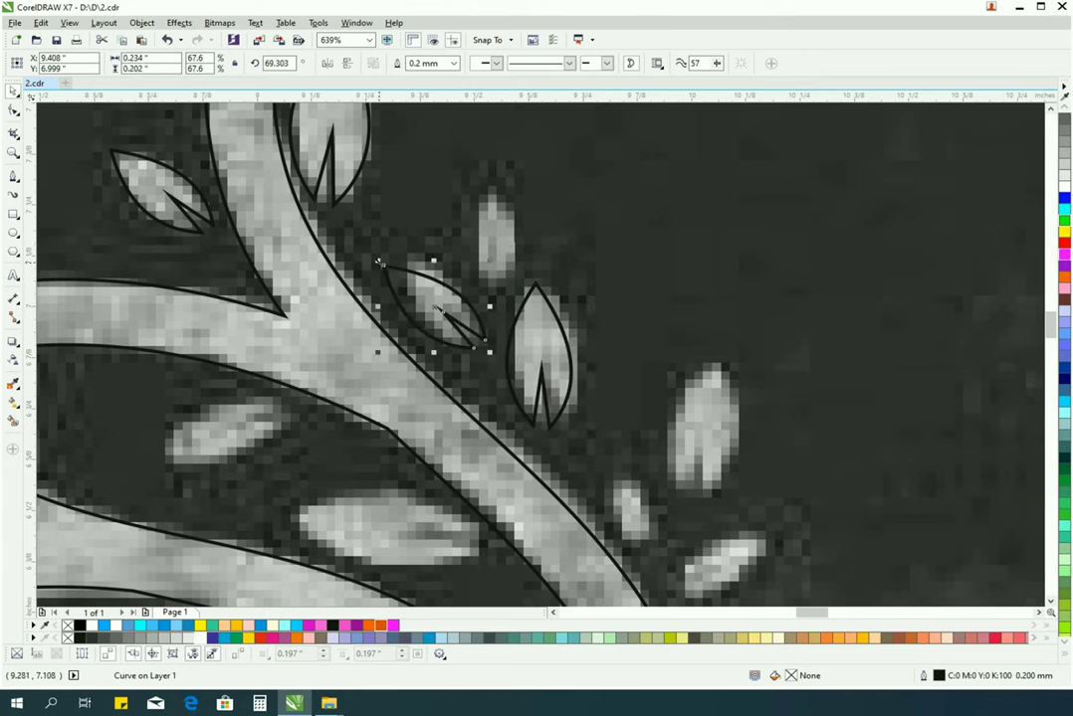
# Step: Scale the tilted leaf copy to fit and place resized copies on the small upright leaf and the two upright leaves nearer the head
pyautogui.moveTo(378, 261); pyautogui.dragTo(510, 226)
pyautogui.moveTo(531, 377); pyautogui.dragTo(630, 508)
pyautogui.click(696, 437)
pyautogui.moveTo(637, 444); pyautogui.dragTo(631, 456)
pyautogui.press('z')
pyautogui.hotkey('shift', 'F4')
pyautogui.scroll(4, 683, 339)
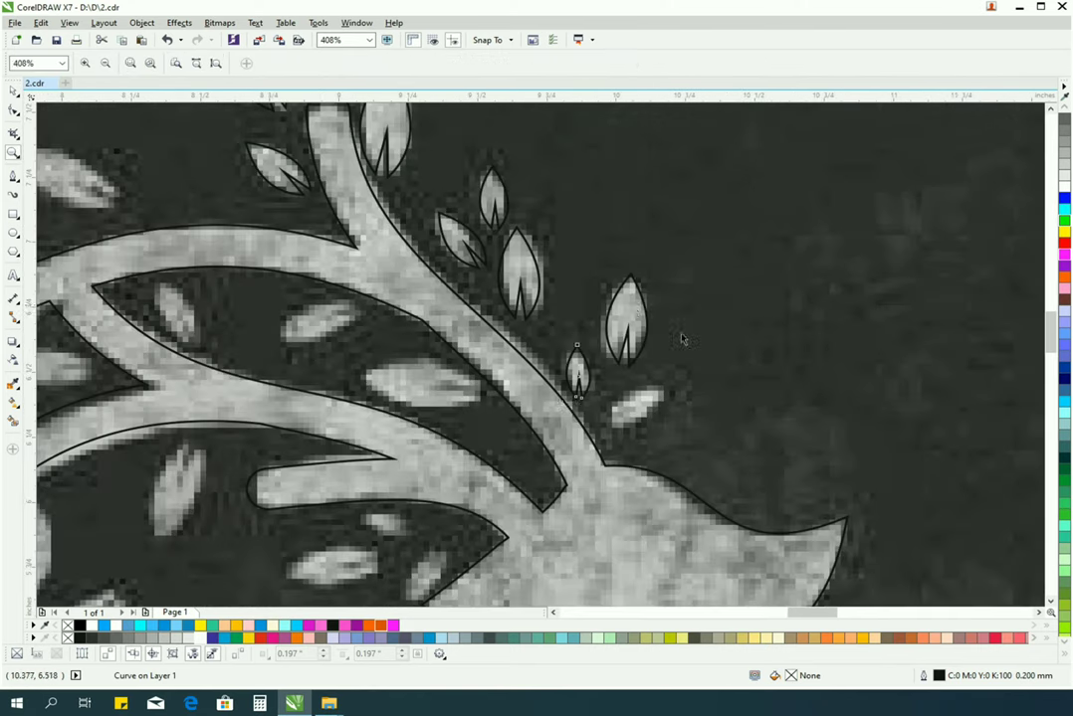
# Step: Copy leaf outlines onto the slanted leaf above the head and the large horizontal leaf between the upper branches, rotating each to fit
pyautogui.press('space')
pyautogui.moveTo(577, 376); pyautogui.dragTo(450, 359)
pyautogui.click(616, 408)
pyautogui.click(641, 410)
pyautogui.click(450, 358)
pyautogui.moveTo(430, 309); pyautogui.dragTo(368, 358)
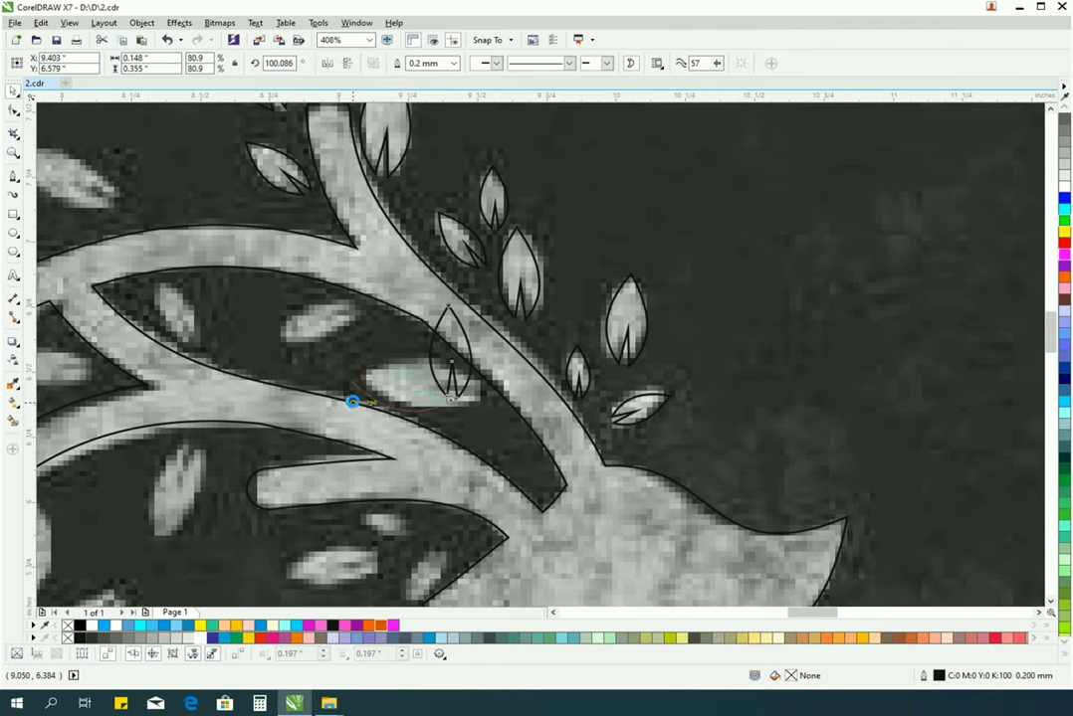
pyautogui.moveTo(352, 401); pyautogui.dragTo(355, 399)
pyautogui.press('space')
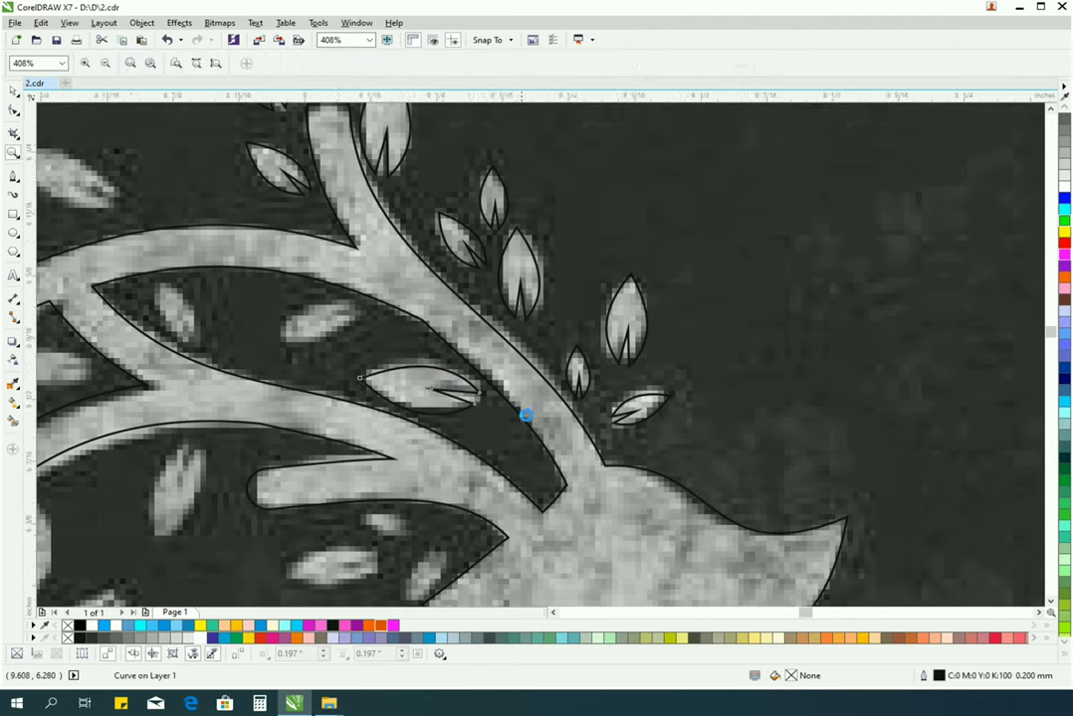
# Step: Copy leaf outlines onto the remaining leaves around the antlers, rotating and scaling each to match the bitmap
pyautogui.scroll(4, 525, 414)
pyautogui.scroll(-3, 359, 300)
pyautogui.press('space')
pyautogui.click(364, 299)
pyautogui.moveTo(418, 214); pyautogui.dragTo(637, 344)
pyautogui.click(597, 388)
pyautogui.click(597, 388)
pyautogui.moveTo(575, 427); pyautogui.dragTo(644, 276)
pyautogui.click(577, 321)
pyautogui.moveTo(585, 323); pyautogui.dragTo(694, 390)
pyautogui.press('Escape')
# Step: Move the source deer bitmap off the page to the right of the traced outlines
pyautogui.scroll(-6, 831, 408)
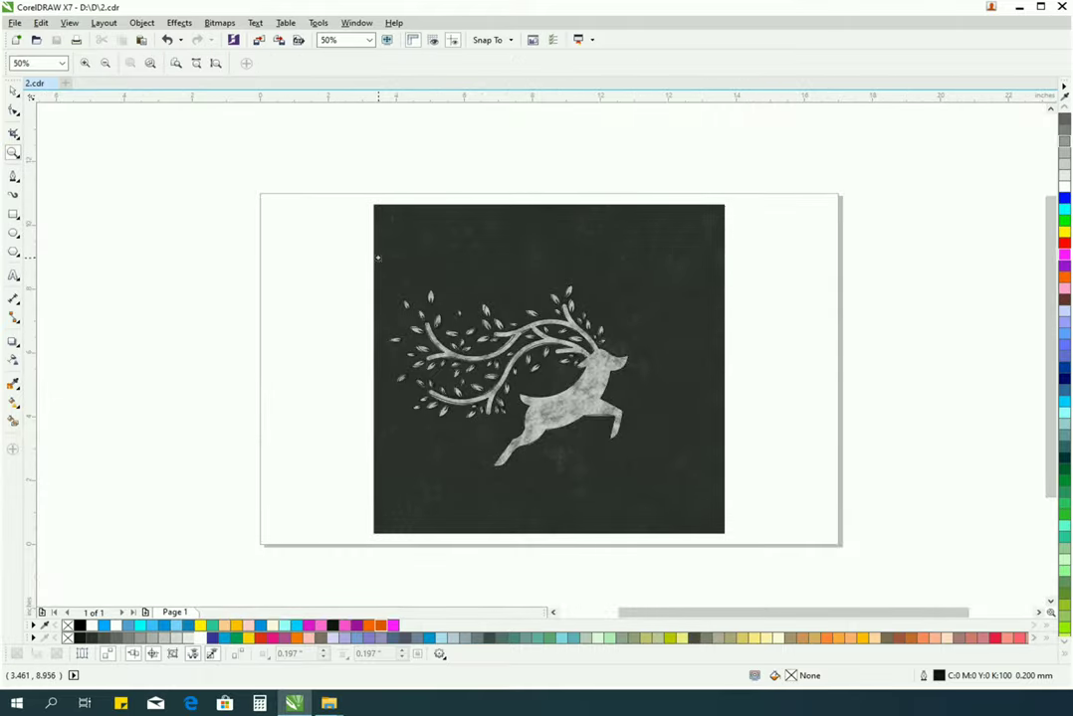
pyautogui.click(383, 265)
pyautogui.moveTo(383, 266); pyautogui.dragTo(906, 296)
pyautogui.click(802, 307)
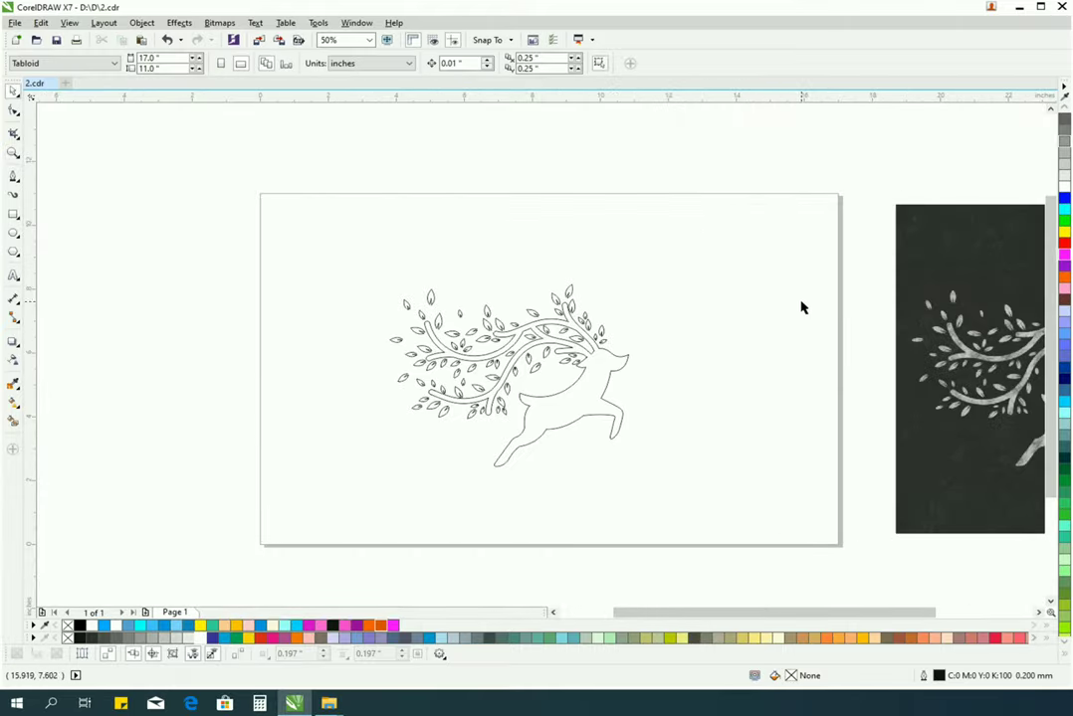
# Step: Group all the traced deer and leaf outlines and center the group on the page
pyautogui.moveTo(785, 227); pyautogui.dragTo(323, 517)
pyautogui.hotkey('ctrl', 'g')
pyautogui.press('p')
pyautogui.click(321, 502)
pyautogui.scroll(1, 576, 393)
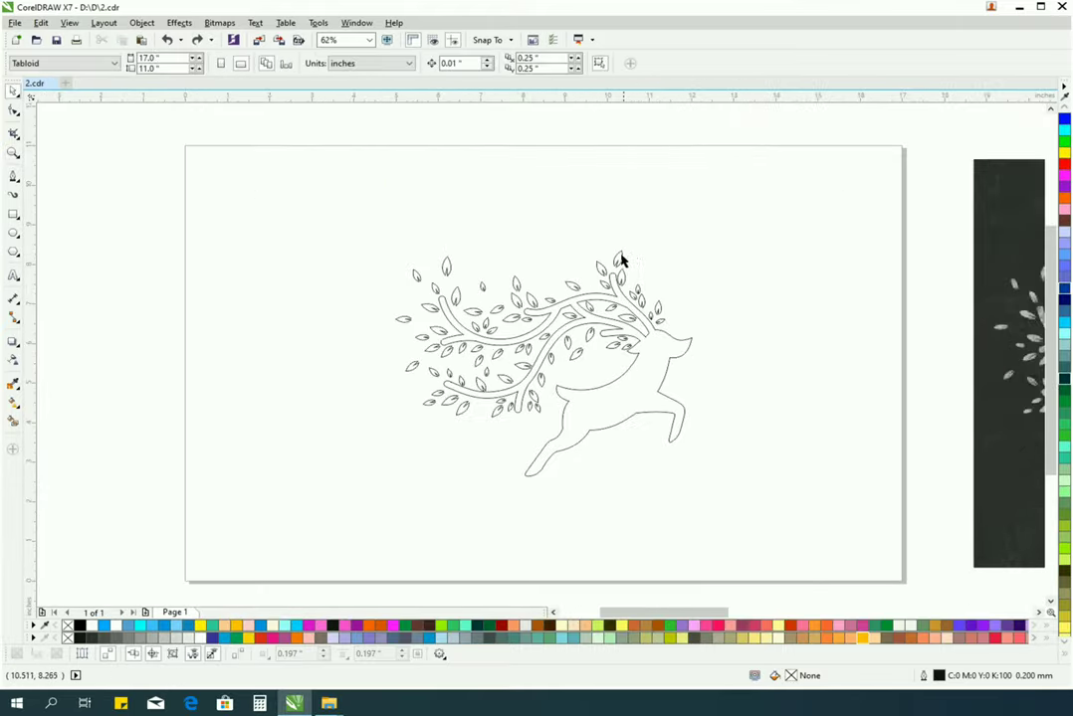
# Step: Fill the grouped artwork with dark green #003333 and ungroup it into the deer and the leaves
pyautogui.click(618, 258)
pyautogui.click(1065, 383)
pyautogui.hotkey('ctrl', 'u')
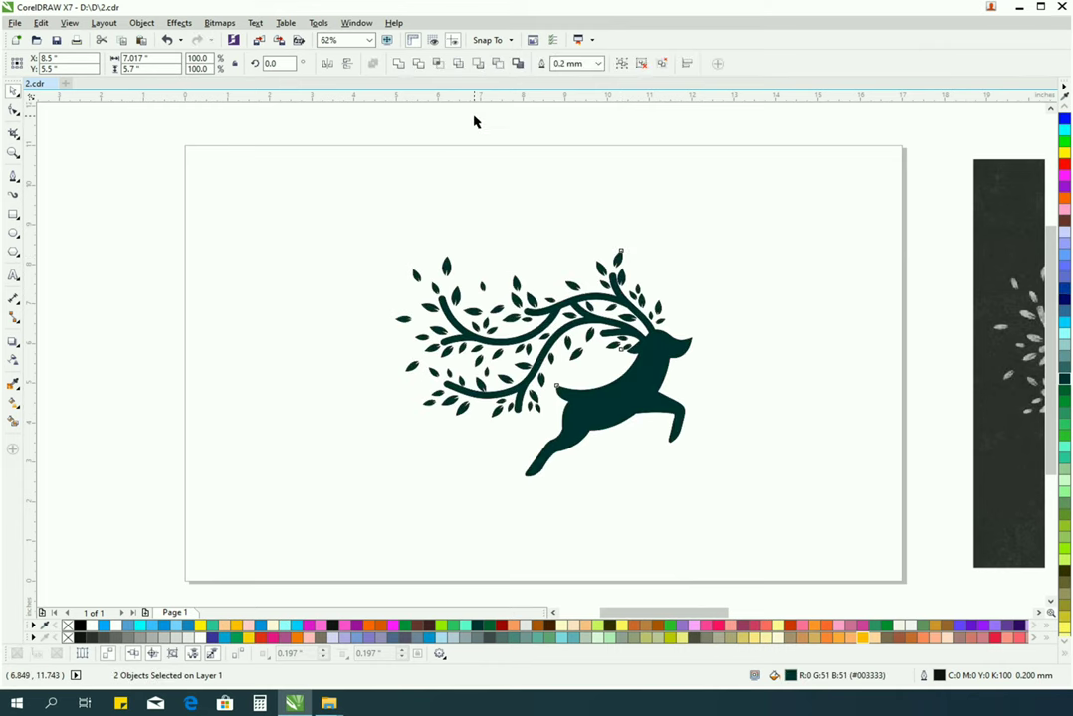
pyautogui.hotkey('ctrl', 'l')
# Step: Fill the deer curve with bright pink and enlarge the whole artwork to 109% without an outline
pyautogui.click(1065, 647)
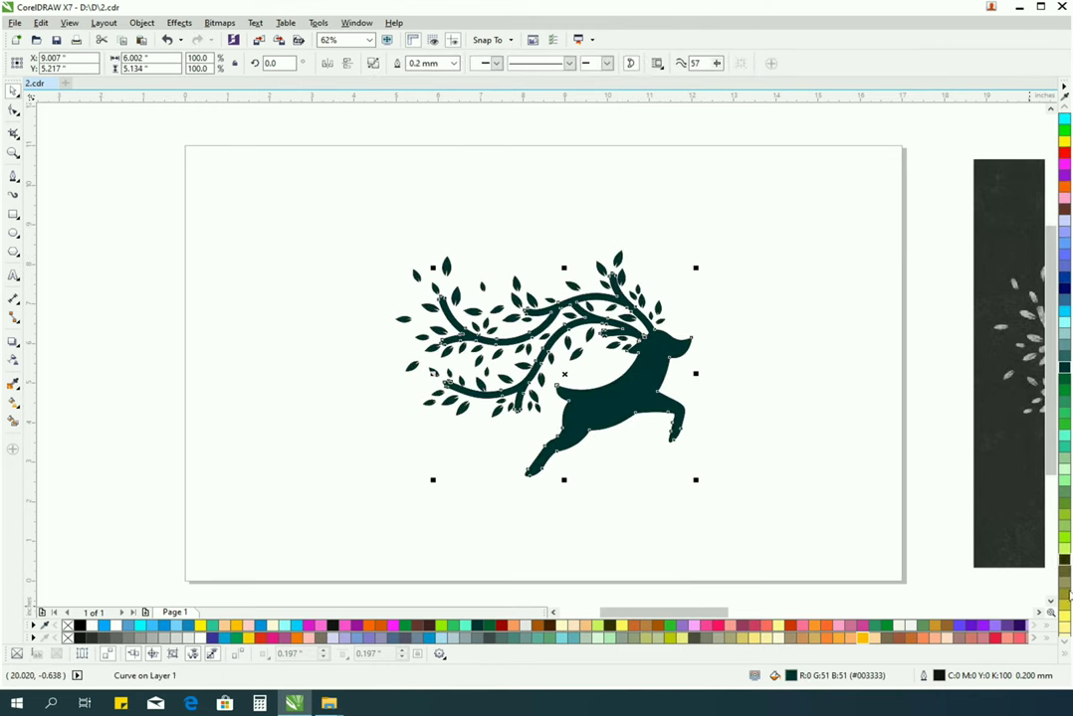
pyautogui.click(1065, 662)
pyautogui.click(1040, 174)
pyautogui.moveTo(331, 218); pyautogui.dragTo(707, 488)
# Step: Apply a linear gradient to the deer from bright pink at the upper back to dark green at the front leg
pyautogui.press('g')
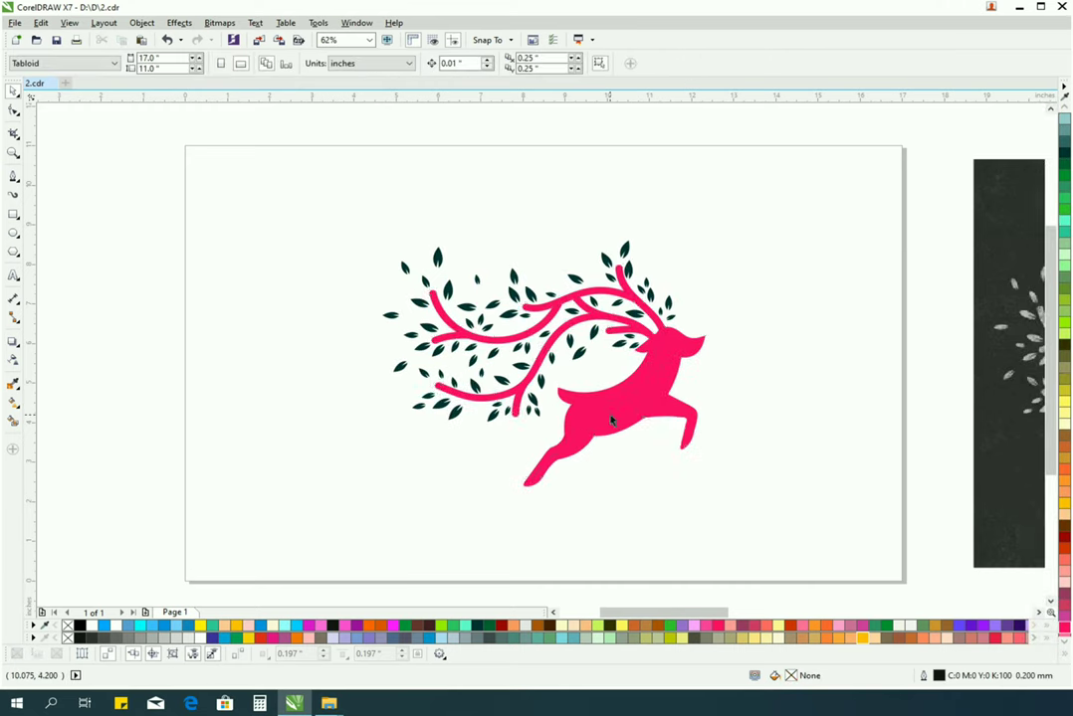
pyautogui.click(625, 412)
pyautogui.moveTo(580, 351); pyautogui.dragTo(644, 445)
pyautogui.press('space')
# Step: Apply a linear gradient across the leaf group from dark green at the upper left to bright pink at the lower right
pyautogui.keyDown('ctrl'); pyautogui.click(625, 251); pyautogui.keyUp('ctrl')
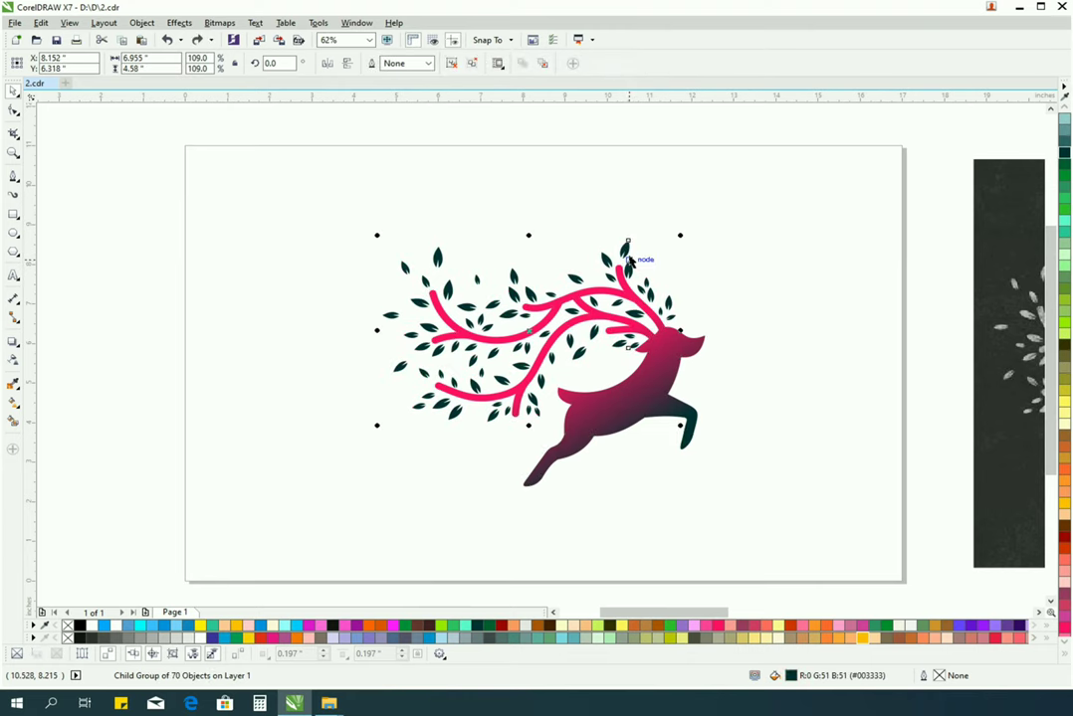
pyautogui.press('g')
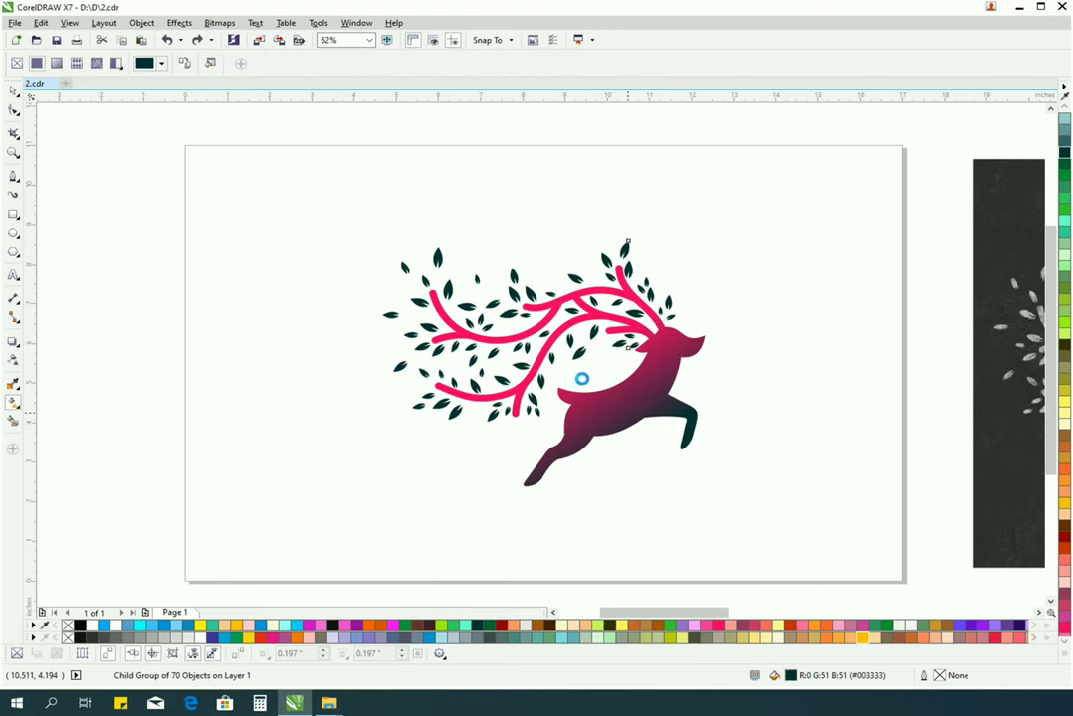
pyautogui.moveTo(392, 253); pyautogui.dragTo(625, 411)
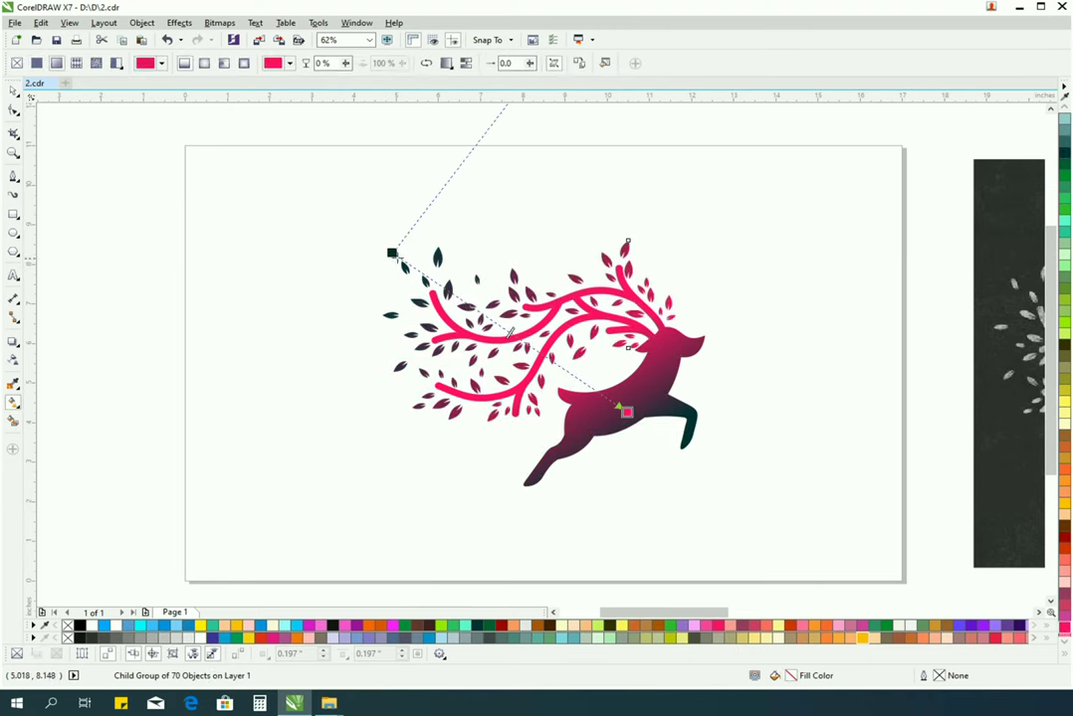
pyautogui.press('space')
pyautogui.moveTo(758, 221); pyautogui.dragTo(544, 450)
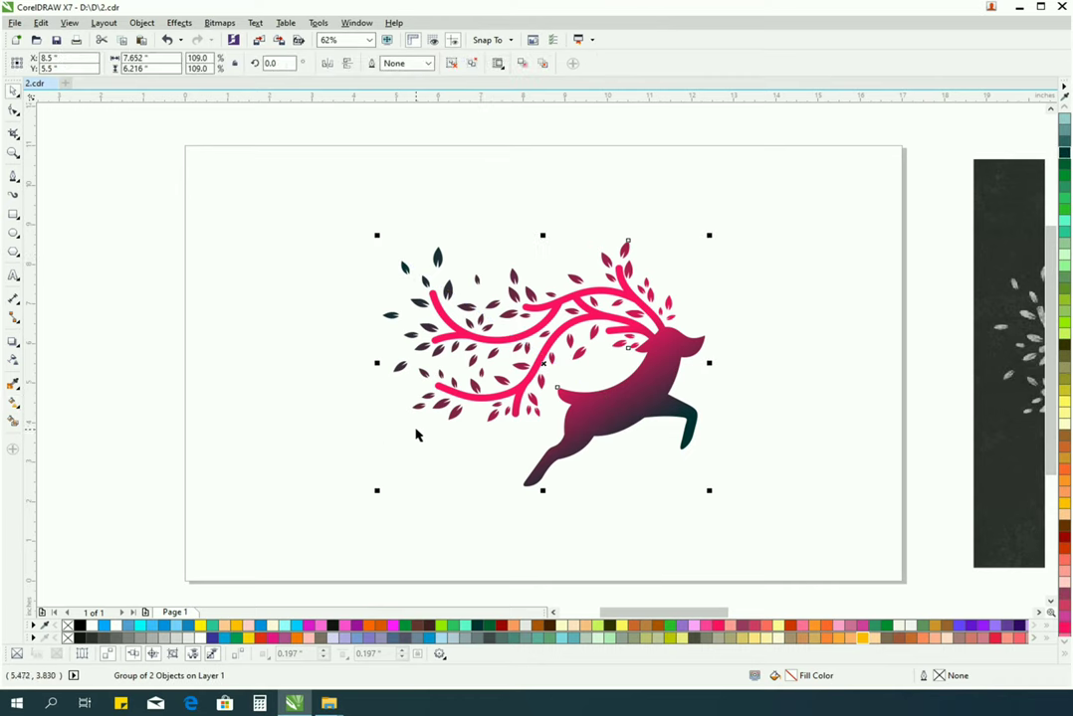
pyautogui.click(278, 352)
# Step: Add a rectangle covering the whole page and fill it with light gray #E6E6E6
pyautogui.doubleClick(12, 214)
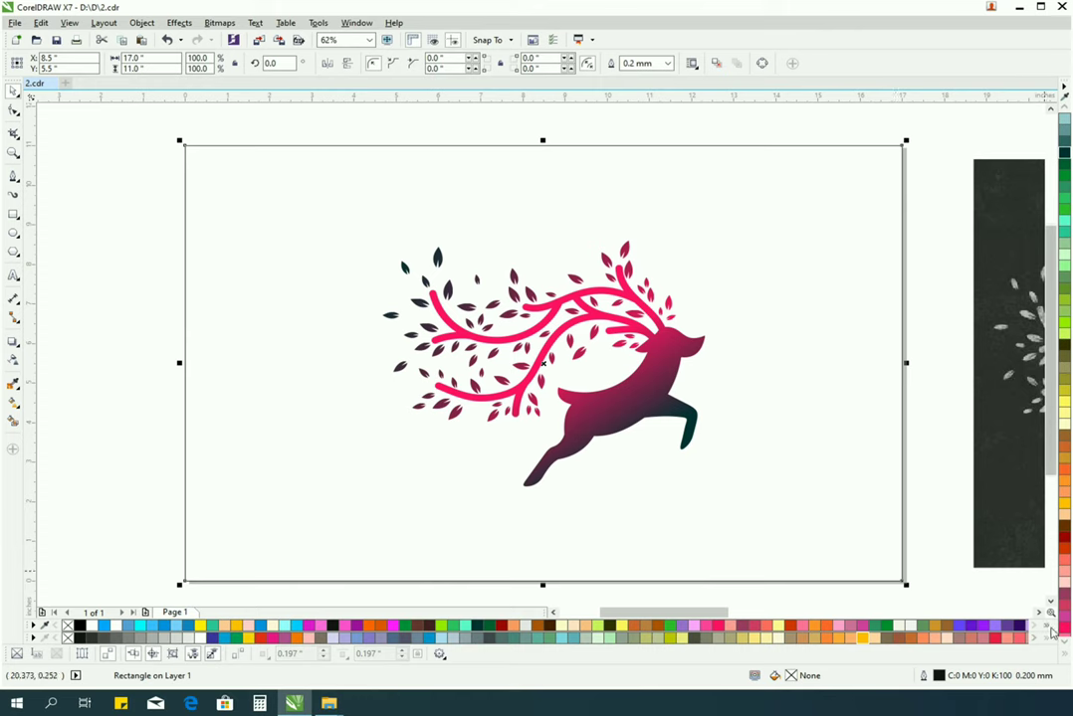
pyautogui.click(1064, 645)
pyautogui.click(1029, 228)
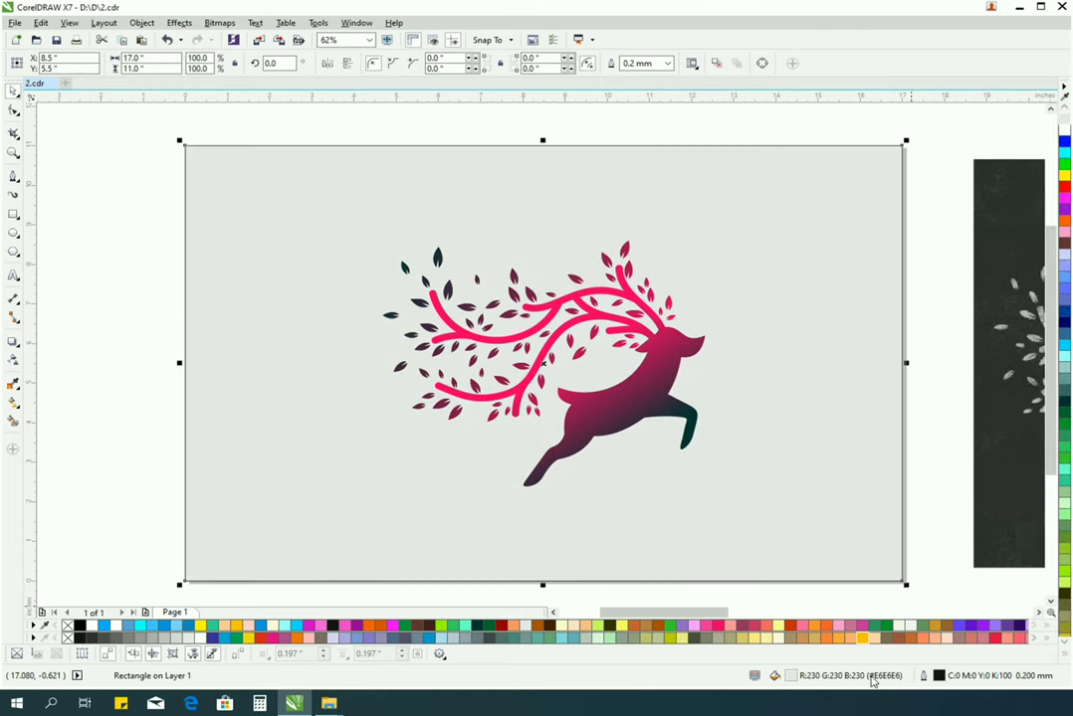
# Step: Set the background rectangle's fill to RGB 245, 245, 245 and remove its outline
pyautogui.doubleClick(792, 676)
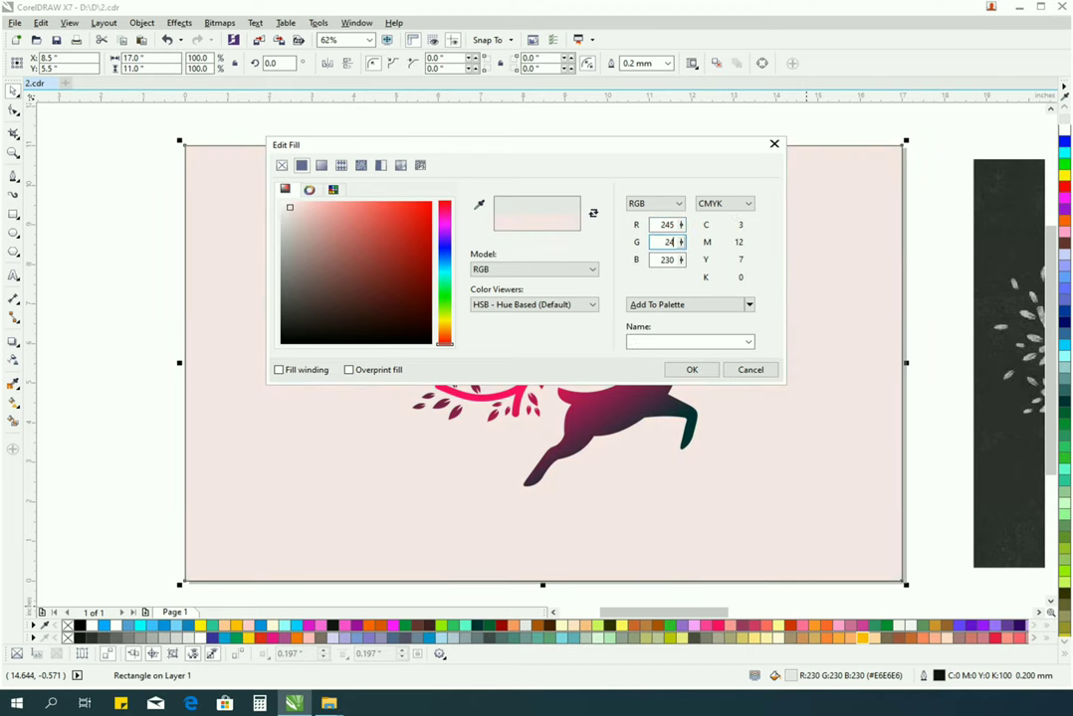
pyautogui.press('Tab')
pyautogui.write('245')
pyautogui.press('Return')
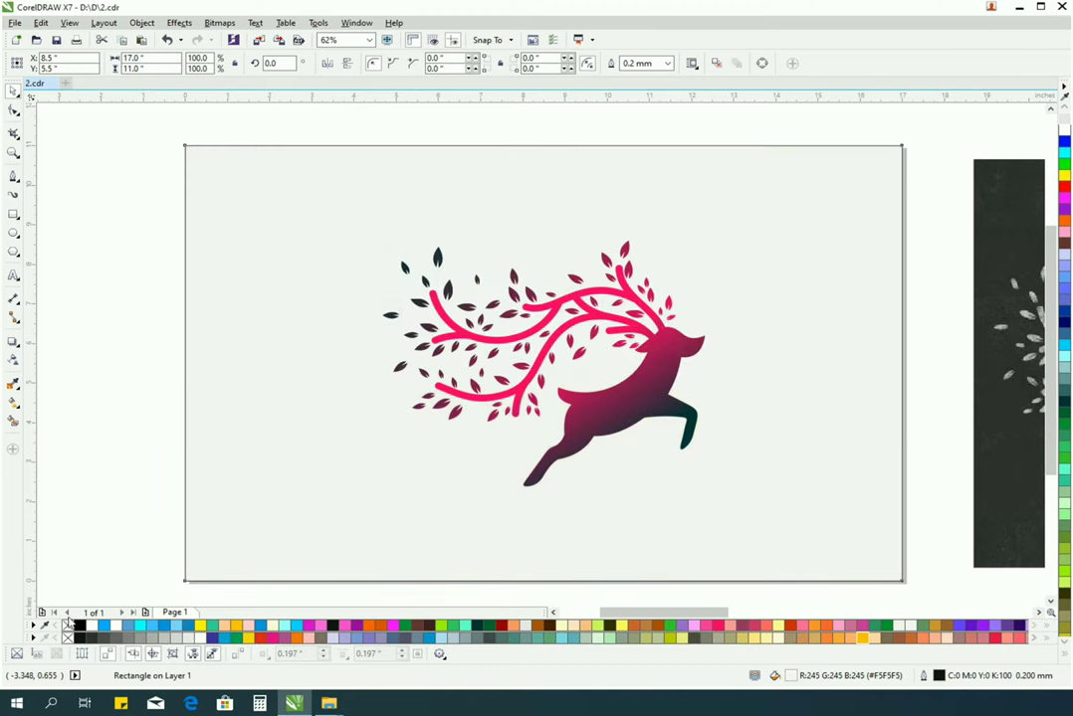
pyautogui.click(130, 525)
# Step: Draw a flat ellipse about 3.76 by 0.58 inches below the deer, filled light gray #E6E6E6 without an outline
pyautogui.click(11, 229)
pyautogui.moveTo(481, 505); pyautogui.dragTo(646, 535)
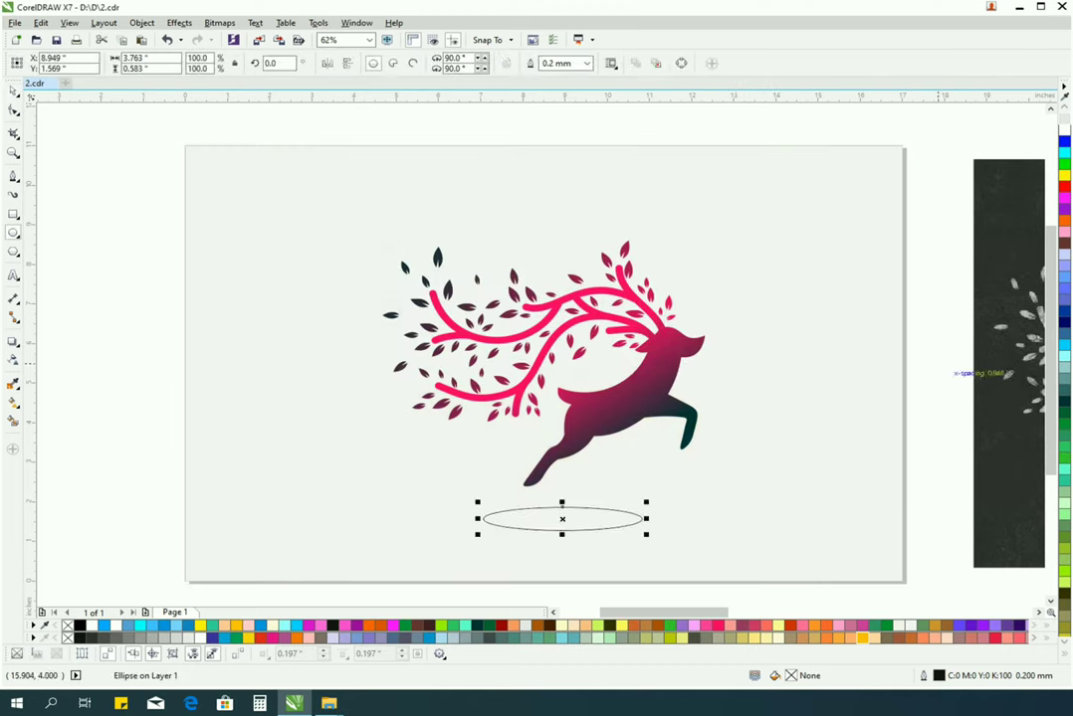
pyautogui.click(1062, 653)
pyautogui.click(1028, 221)
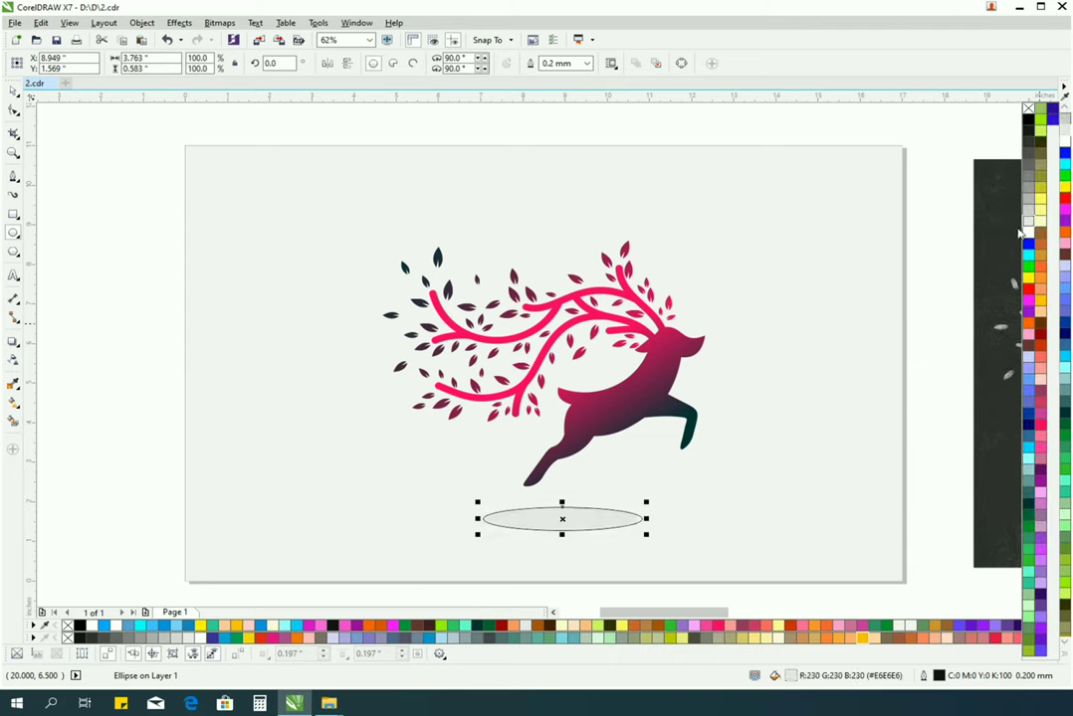
pyautogui.rightClick(1027, 108)
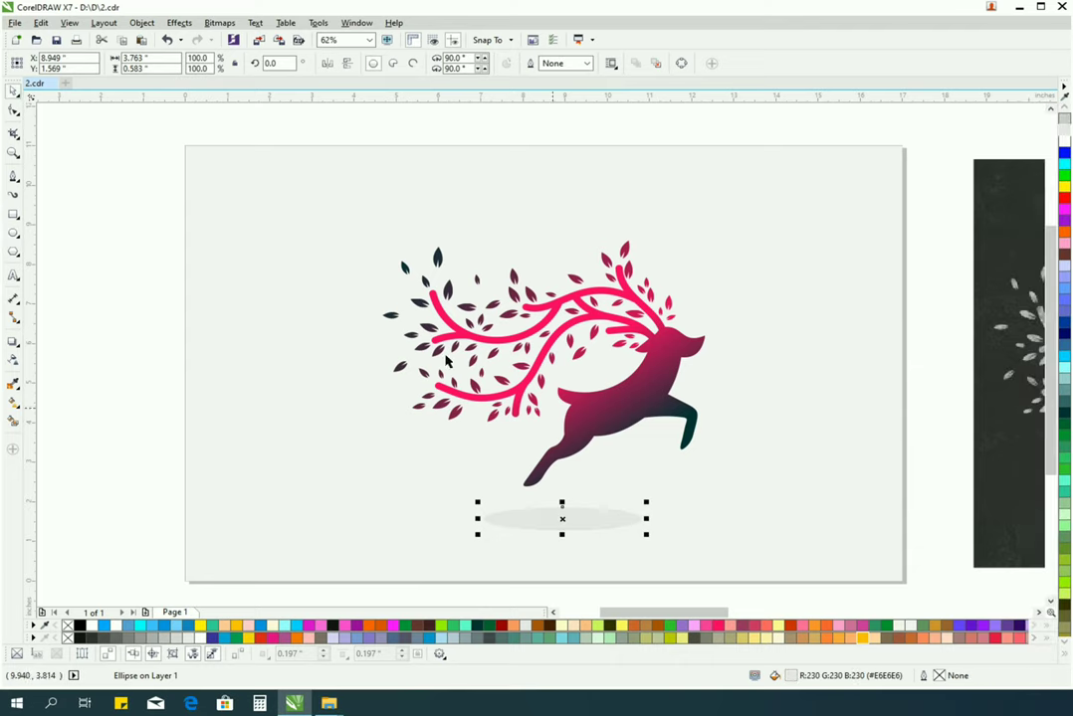
# Step: Widen and flatten the ellipse to about 5.8 by 0.52 inches and convert it to a 300 dpi bitmap
pyautogui.moveTo(646, 518); pyautogui.dragTo(741, 518)
pyautogui.moveTo(593, 541); pyautogui.dragTo(593, 526)
pyautogui.moveTo(740, 511); pyautogui.dragTo(696, 512)
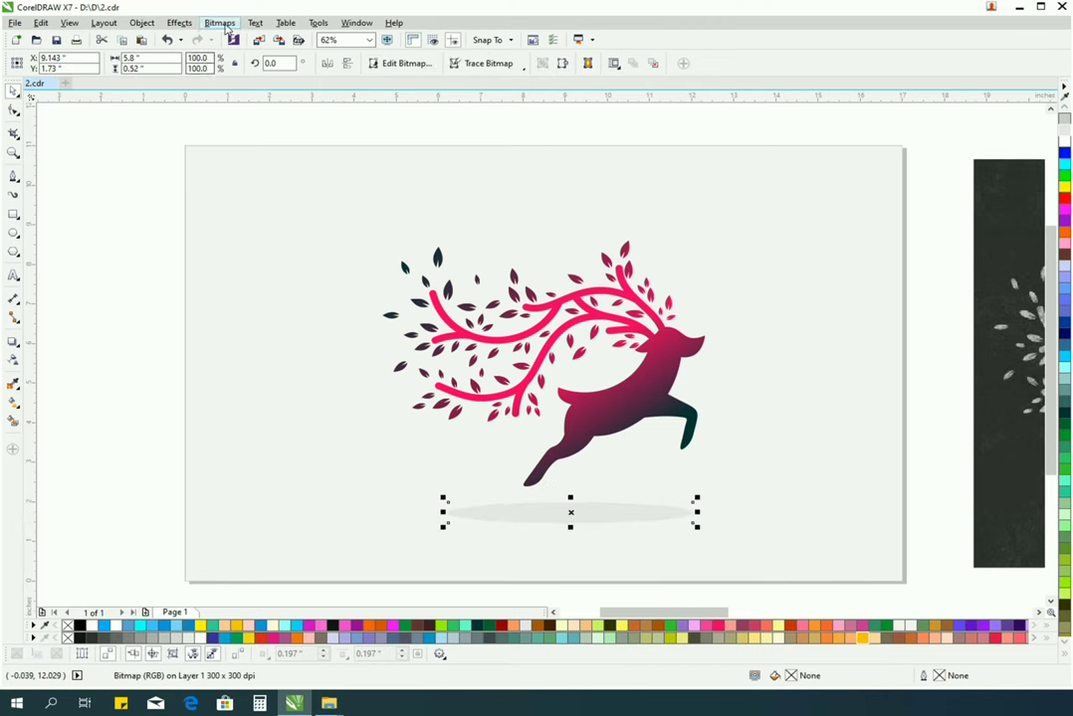
# Step: Apply a Gaussian Blur with a 79-pixel radius to the ellipse bitmap
pyautogui.click(219, 22)
pyautogui.moveTo(239, 309)
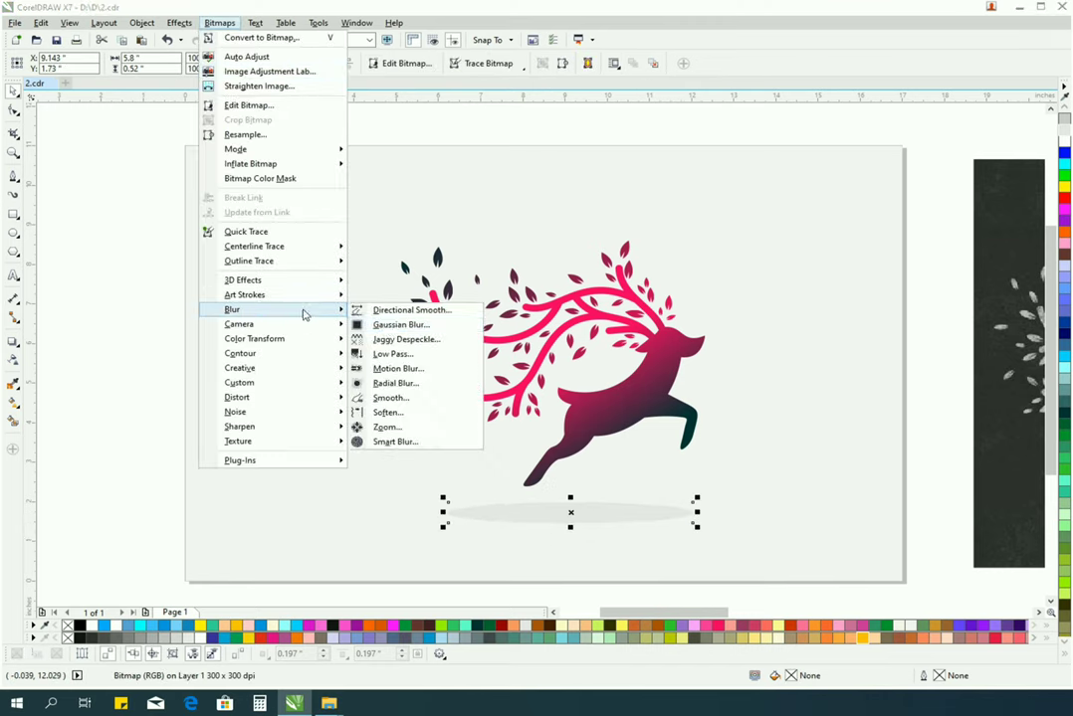
pyautogui.click(393, 324)
pyautogui.moveTo(487, 338); pyautogui.dragTo(480, 340)
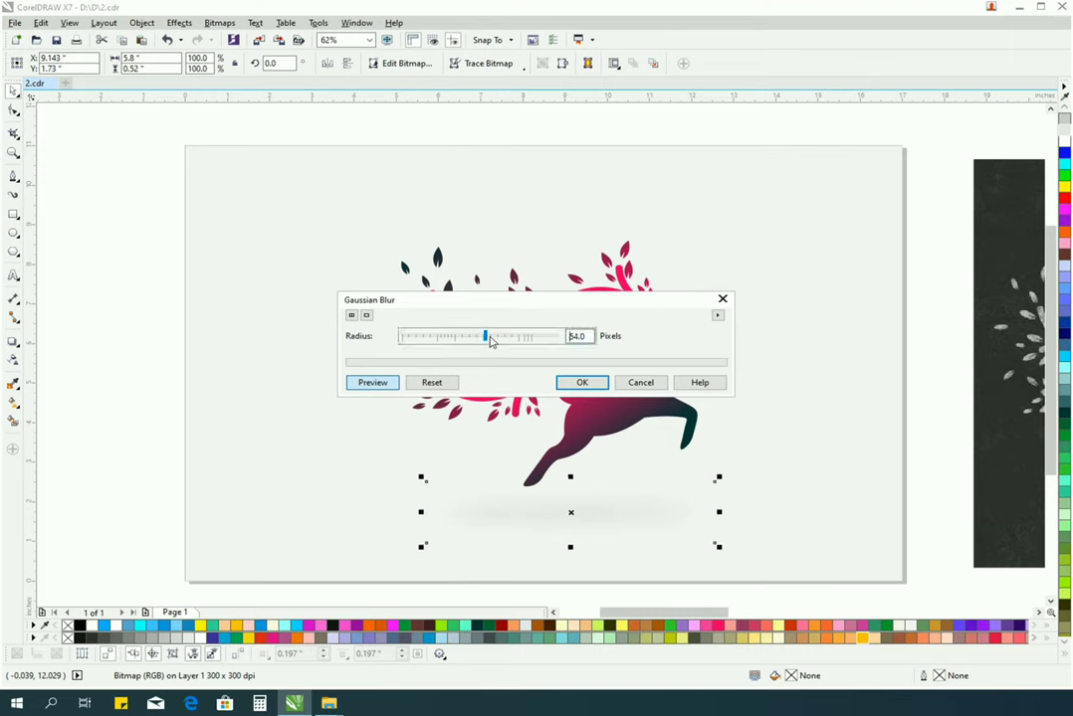
pyautogui.click(492, 340)
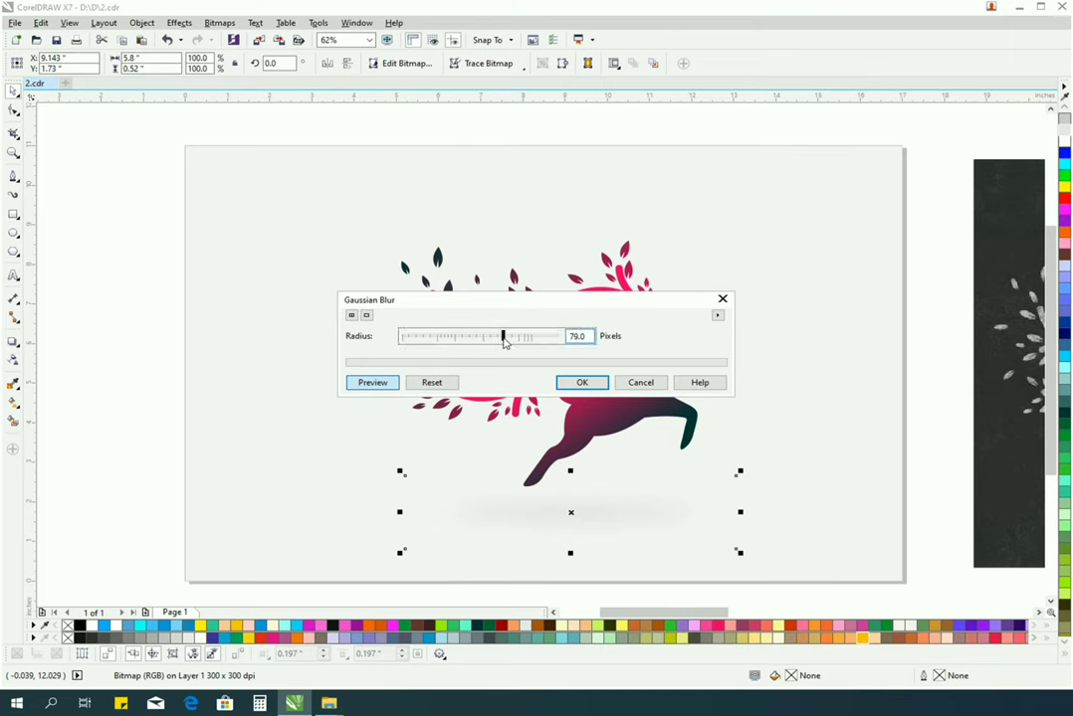
pyautogui.click(566, 382)
# Step: Narrow the blurred shadow from both sides so it sits beneath the deer's body
pyautogui.moveTo(399, 512); pyautogui.dragTo(436, 512)
pyautogui.moveTo(739, 511)
pyautogui.mouseDown()
pyautogui.moveTo(659, 511)
pyautogui.moveTo(751, 512)
pyautogui.mouseUp()
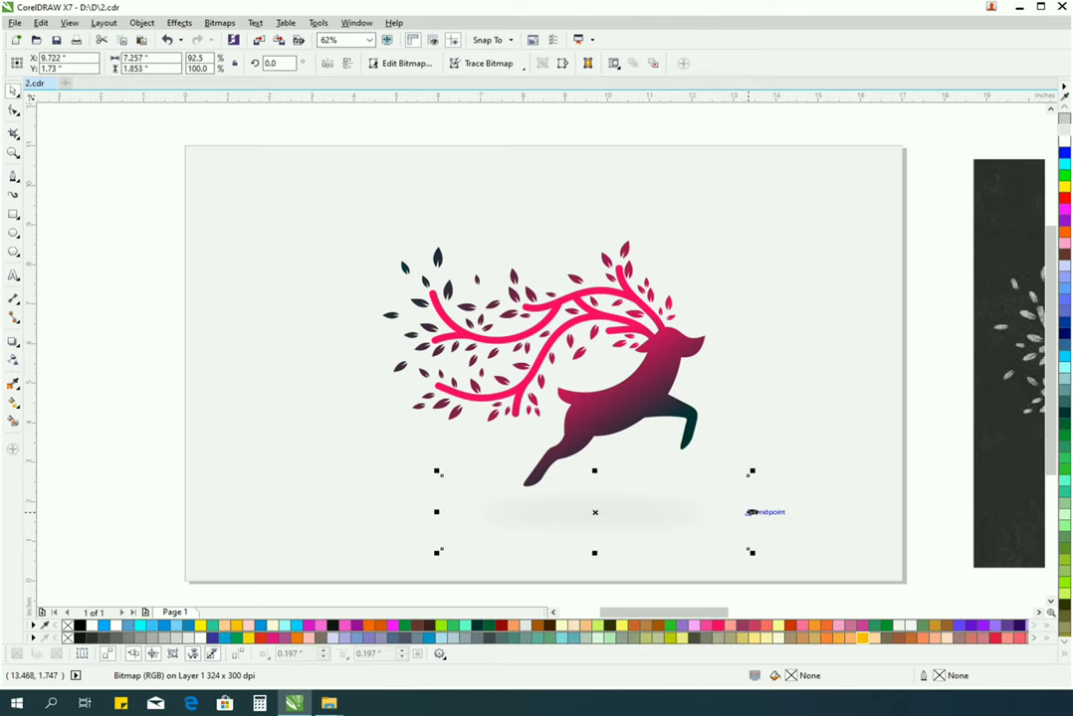
pyautogui.click(932, 455)
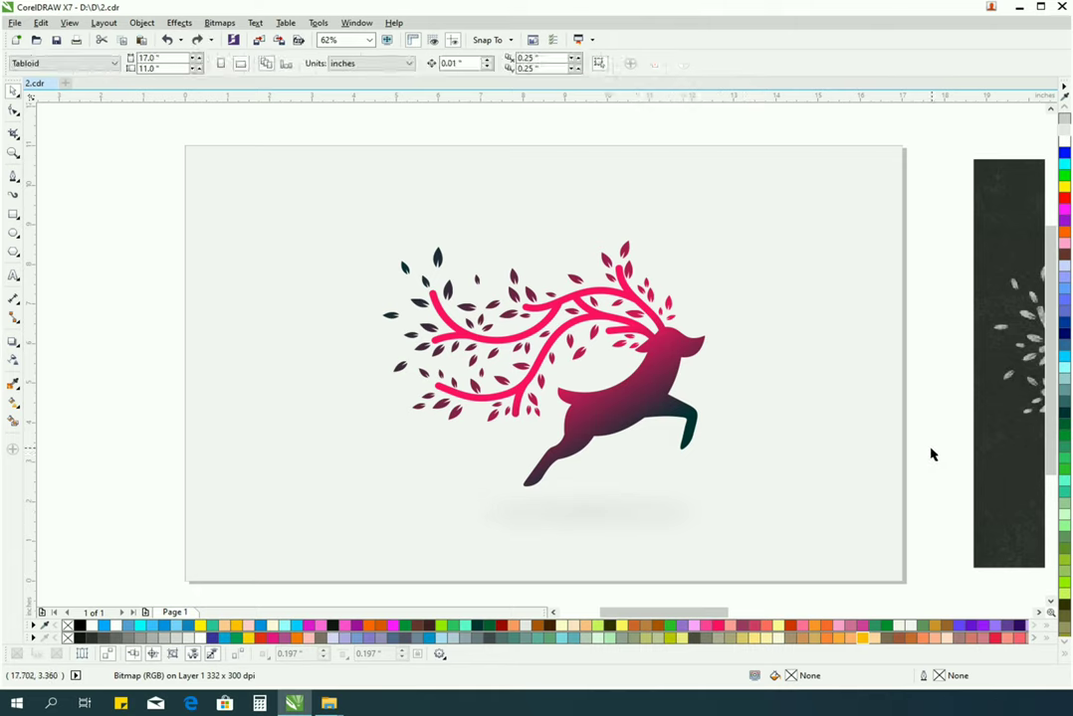
# Step: Compare the finished deer artwork with the source bitmap beside the page
pyautogui.scroll(-2, 359, 350)
pyautogui.moveTo(170, 236); pyautogui.dragTo(599, 413)
pyautogui.press('z')
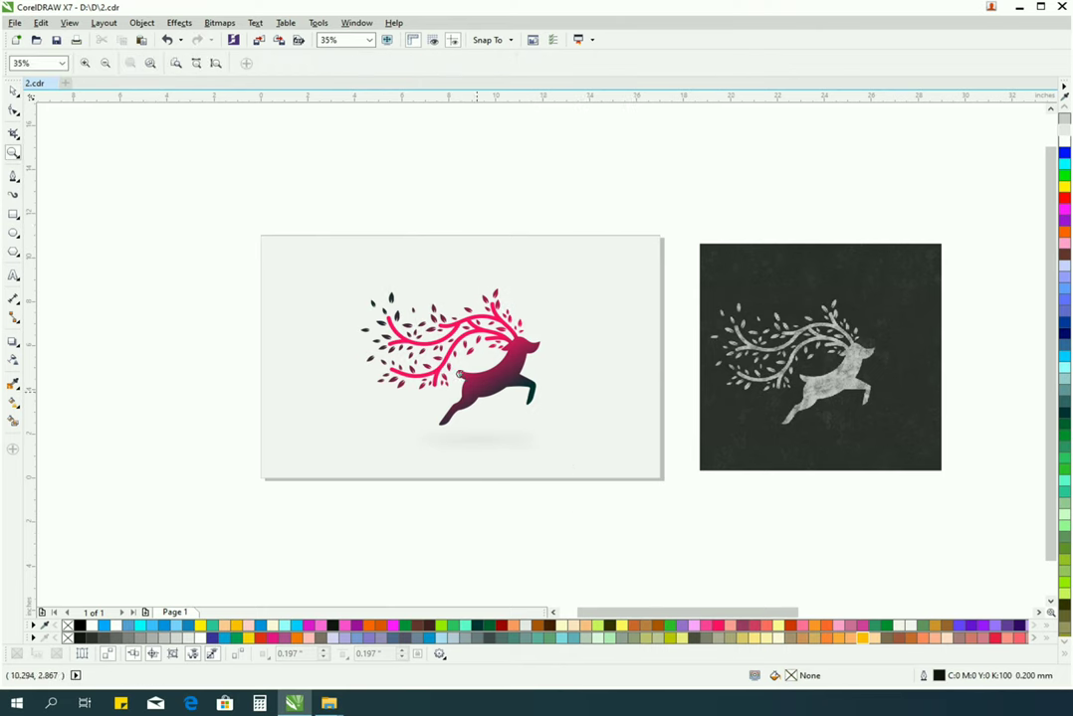
pyautogui.moveTo(230, 228); pyautogui.dragTo(702, 497)
pyautogui.press('F3')
pyautogui.press('space')
pyautogui.click(781, 268)
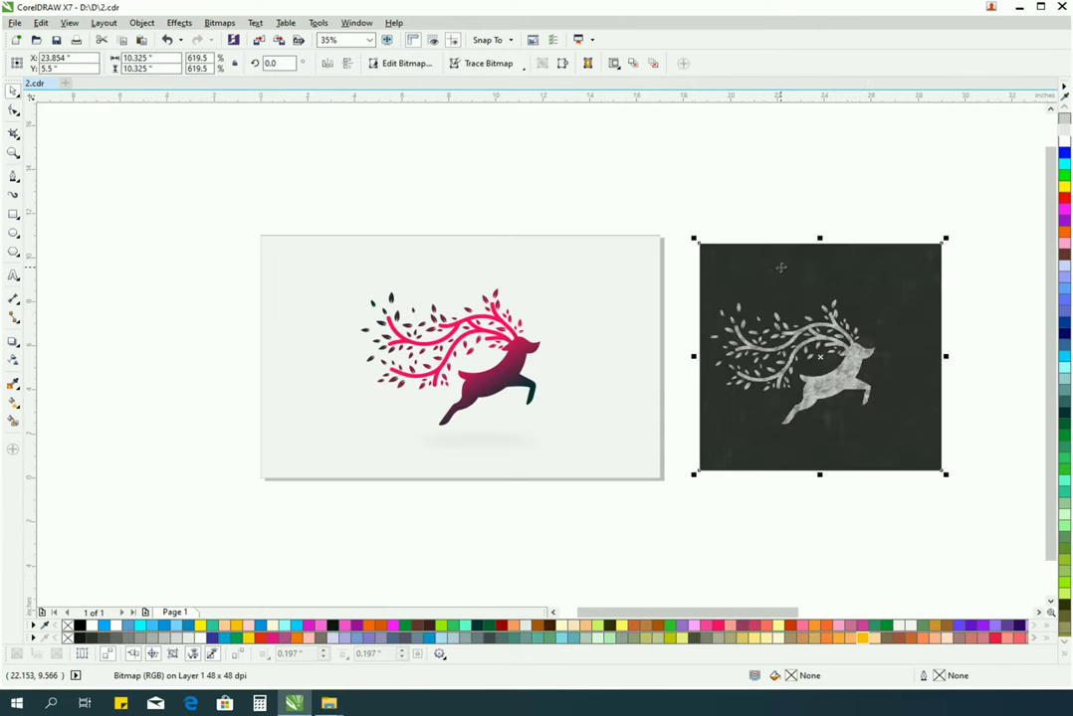
pyautogui.click(87, 530)
# Step: Enlarge the deer, leaves and shadow together to 109.3% on the page
pyautogui.hotkey('shift', 'F4')
pyautogui.moveTo(125, 175); pyautogui.dragTo(760, 578)
pyautogui.moveTo(766, 199); pyautogui.dragTo(768, 194)
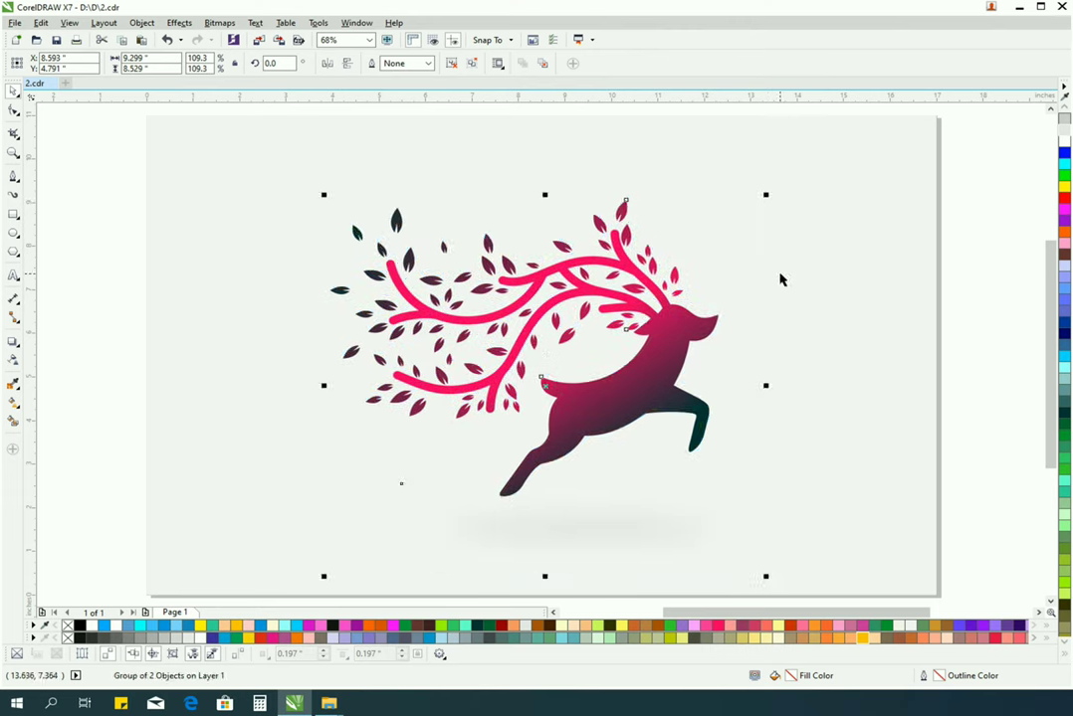
pyautogui.click(988, 320)
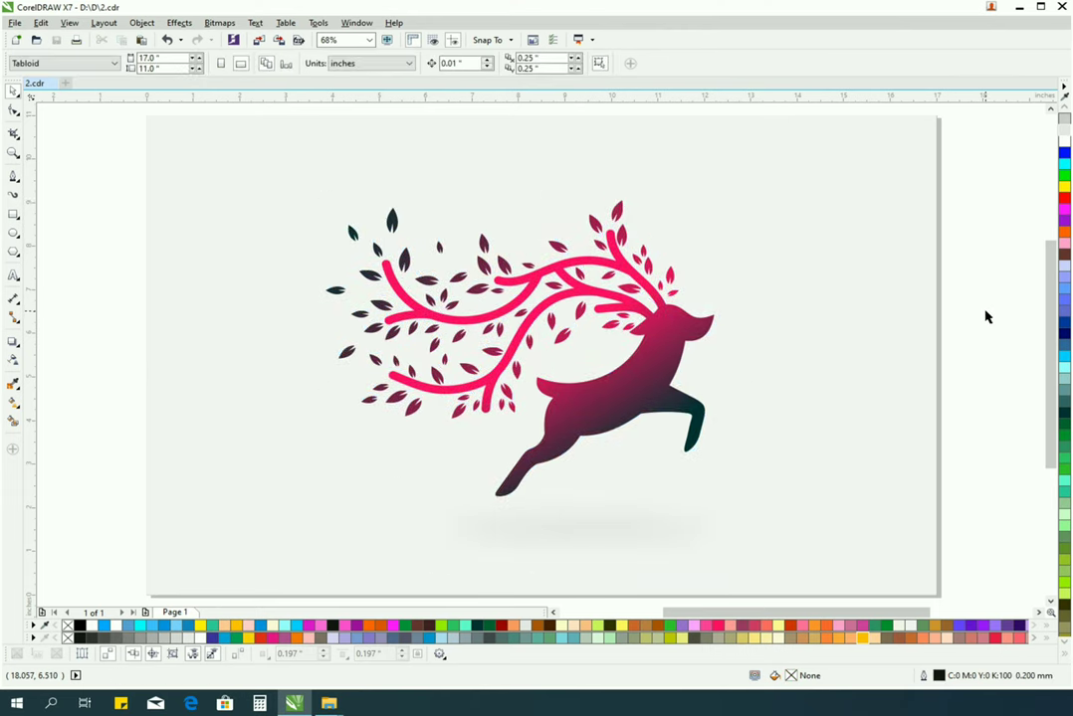